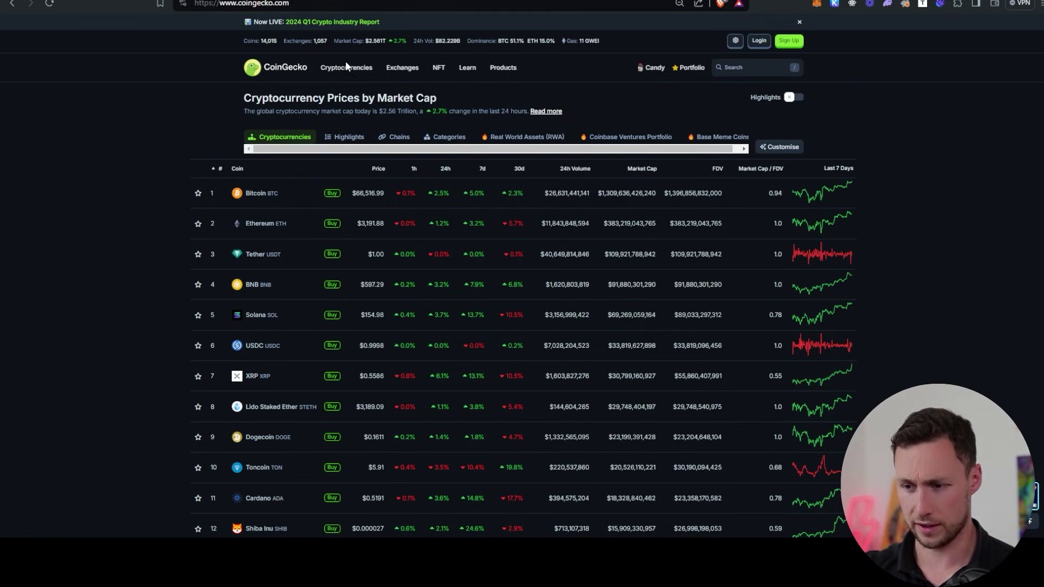
Step: Show CoinGecko's Cryptocurrencies menu listing Categories, Highlights and Gainers & Losers
{"action": "mouse_move", "coordinate": [323, 74]}
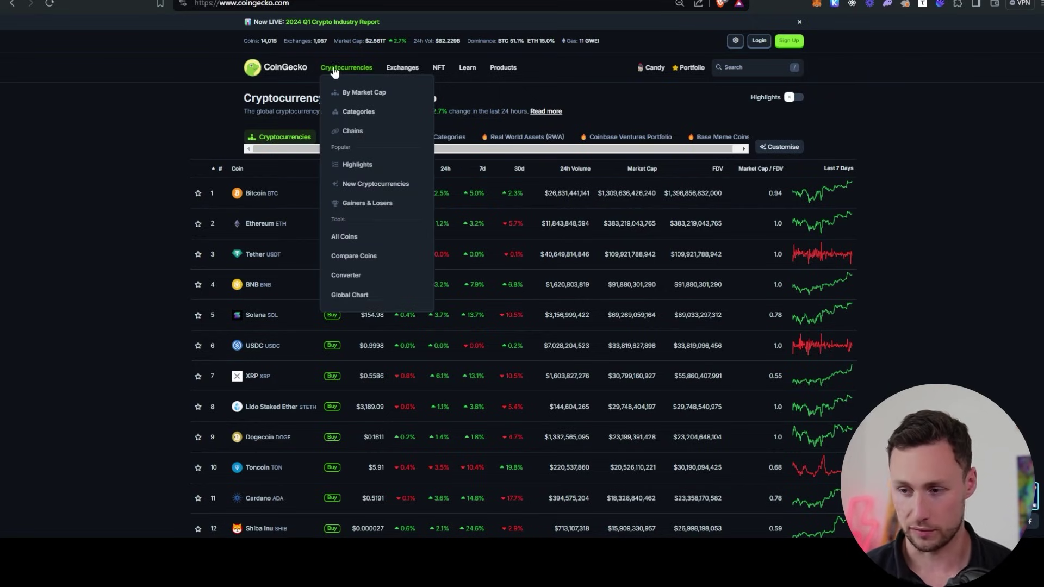
Step: Enlarge the Gainers & Losers page and skim the list
{"action": "key", "text": "super+plus"}
{"action": "key", "text": "super+plus"}
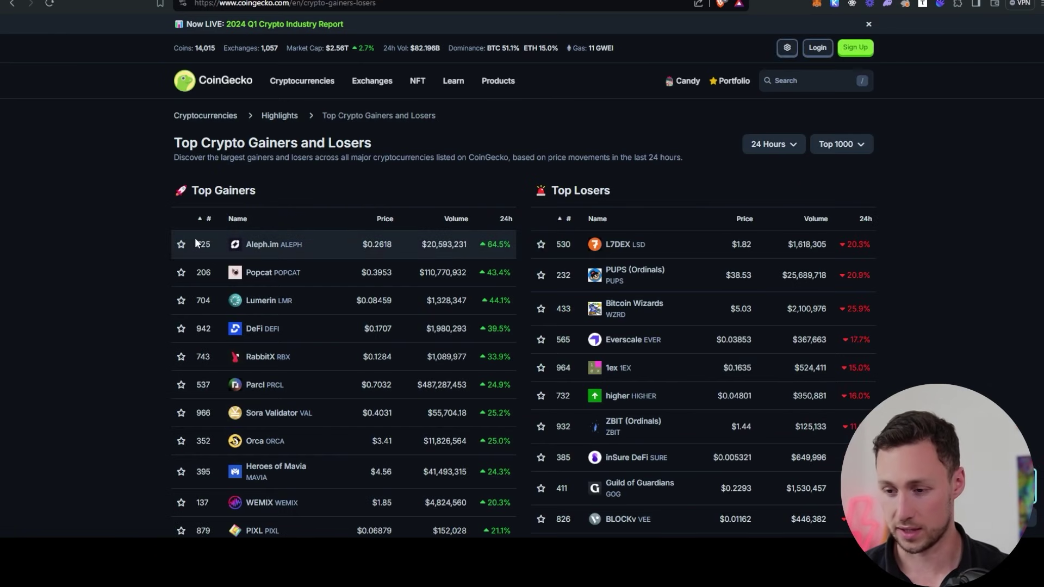
{"action": "scroll", "coordinate": [471, 351], "scroll_direction": "down", "scroll_amount": 1}
{"action": "scroll", "coordinate": [471, 351], "scroll_direction": "down", "scroll_amount": 4}
{"action": "scroll", "coordinate": [467, 364], "scroll_direction": "up", "scroll_amount": 5}
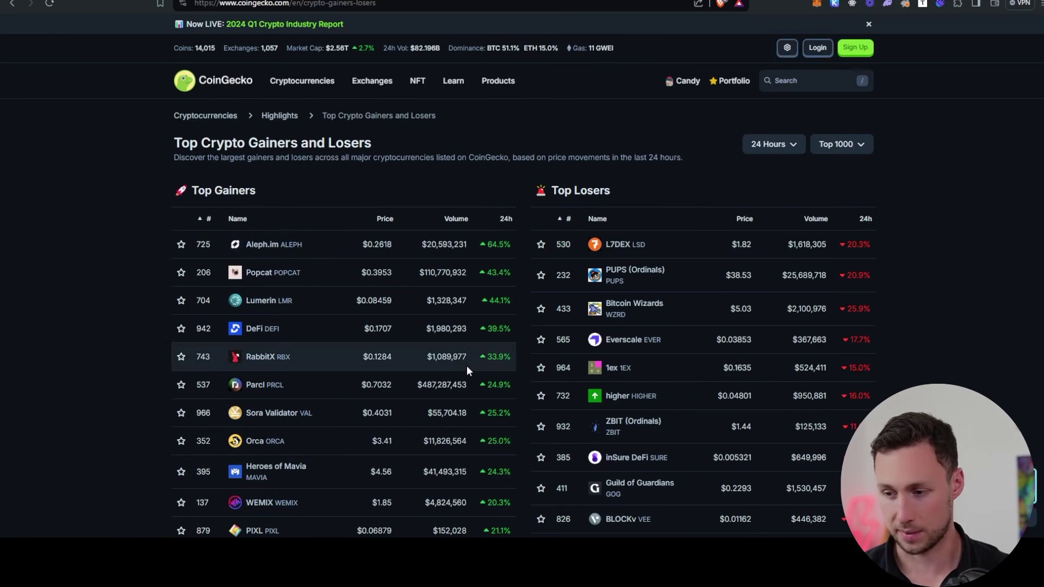
Step: Rank gainers and losers over 30 days and browse the Top Gainers list
{"action": "left_click", "coordinate": [791, 145]}
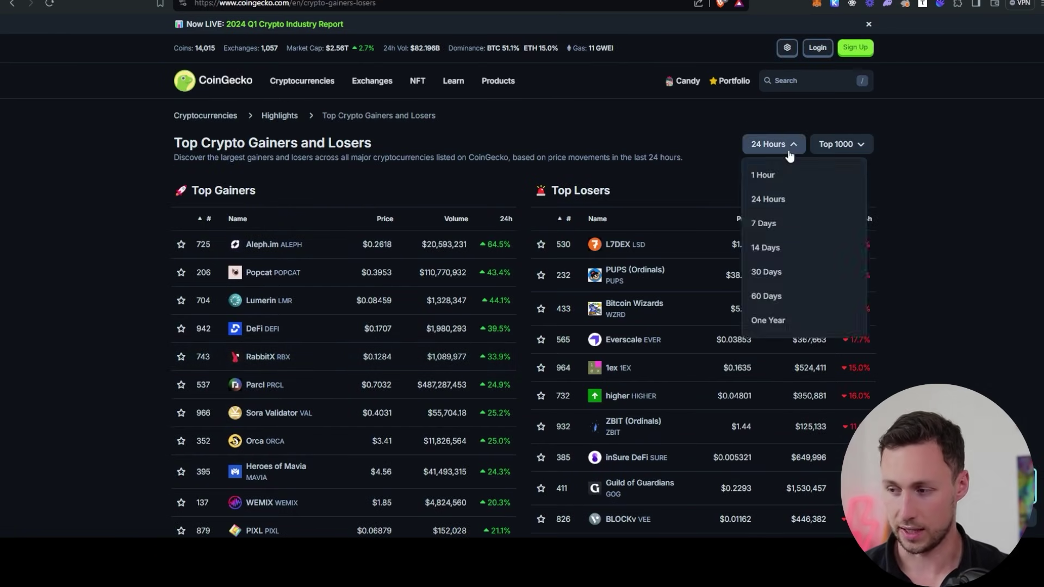
{"action": "left_click", "coordinate": [786, 275]}
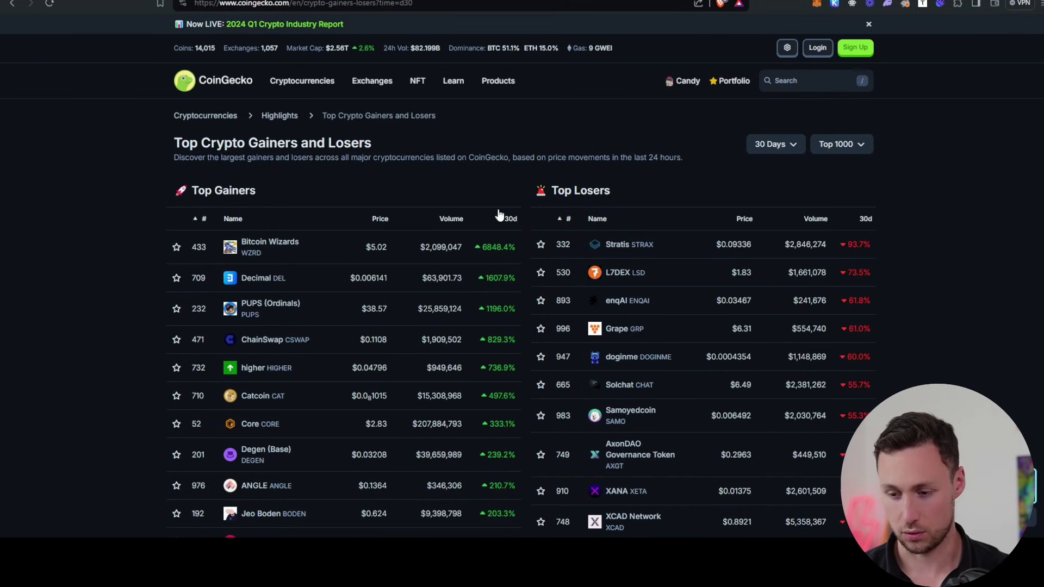
{"action": "scroll", "coordinate": [496, 214], "scroll_direction": "down", "scroll_amount": 3}
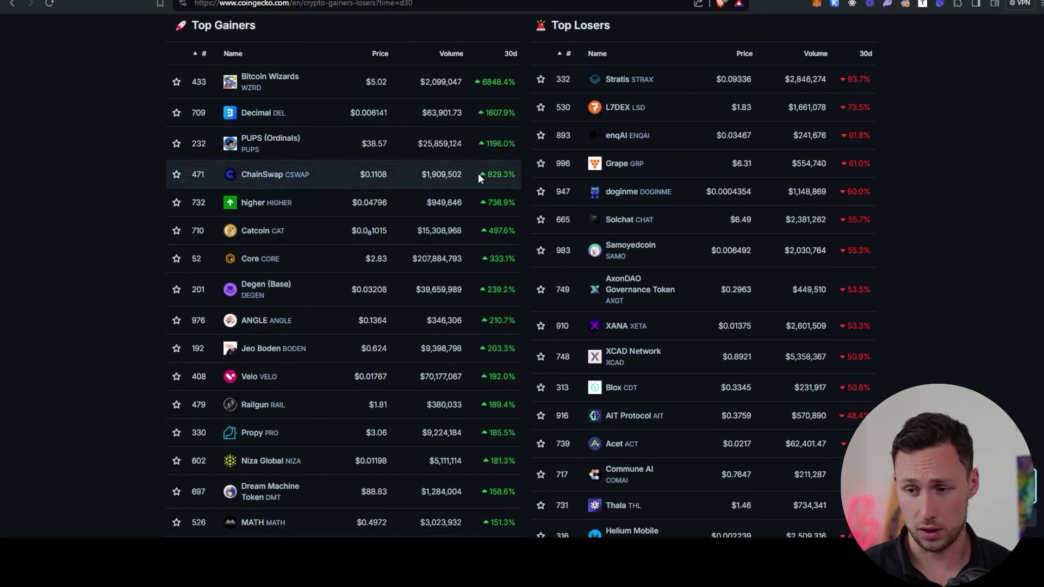
{"action": "scroll", "coordinate": [367, 174], "scroll_direction": "down", "scroll_amount": 1}
{"action": "scroll", "coordinate": [326, 245], "scroll_direction": "down", "scroll_amount": 12}
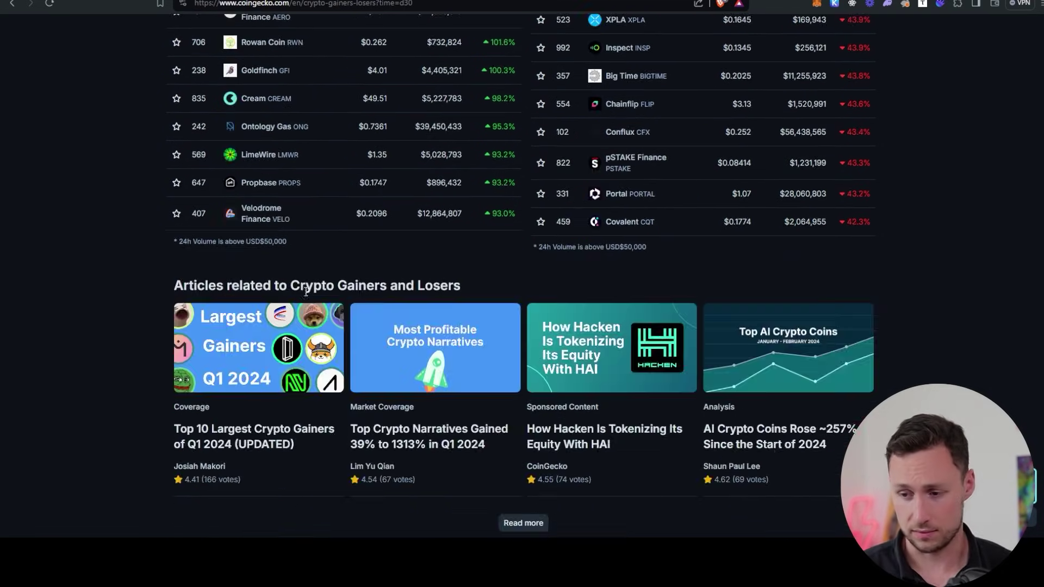
{"action": "scroll", "coordinate": [306, 293], "scroll_direction": "up", "scroll_amount": 1}
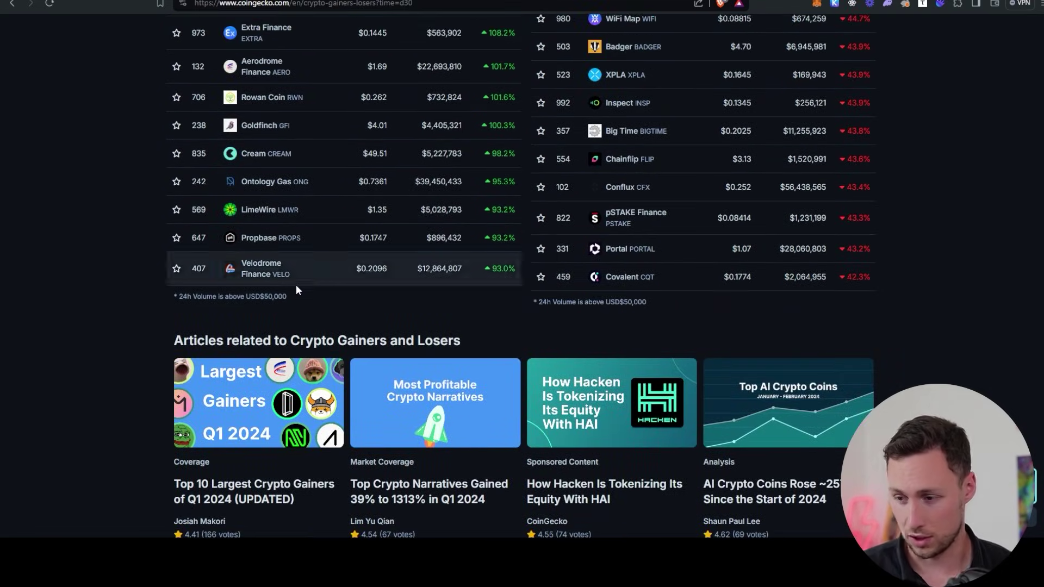
{"action": "scroll", "coordinate": [296, 296], "scroll_direction": "up", "scroll_amount": 14}
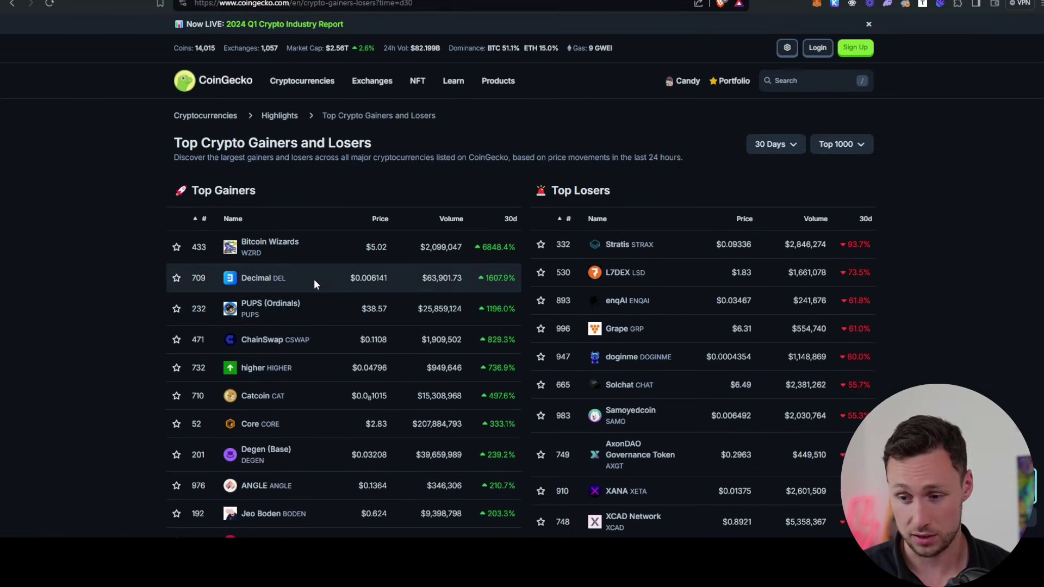
{"action": "scroll", "coordinate": [233, 218], "scroll_direction": "down", "scroll_amount": 3}
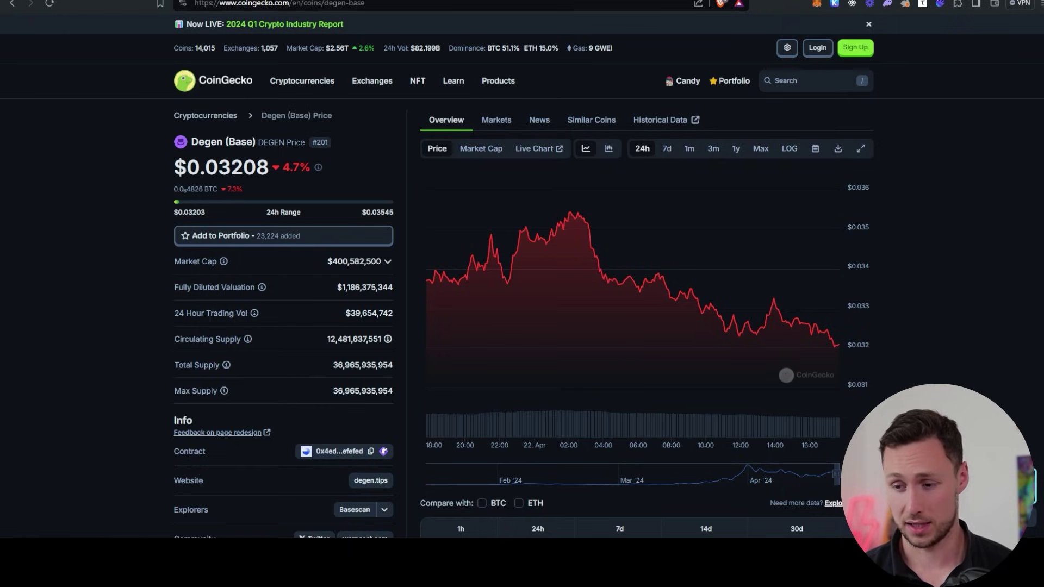
{"action": "mouse_move", "coordinate": [262, 288]}
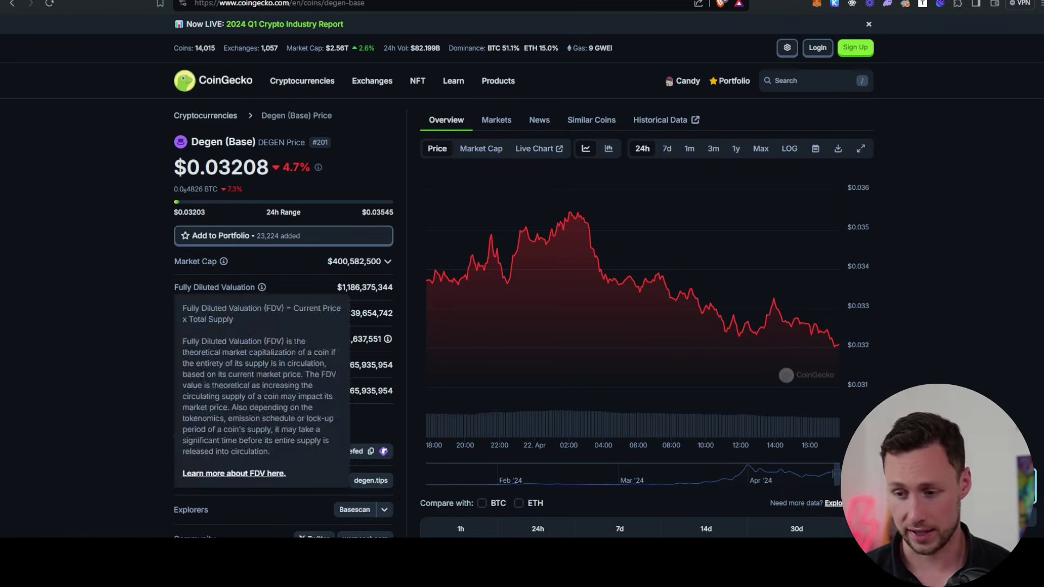
{"action": "scroll", "coordinate": [522, 294], "scroll_direction": "down", "scroll_amount": 4}
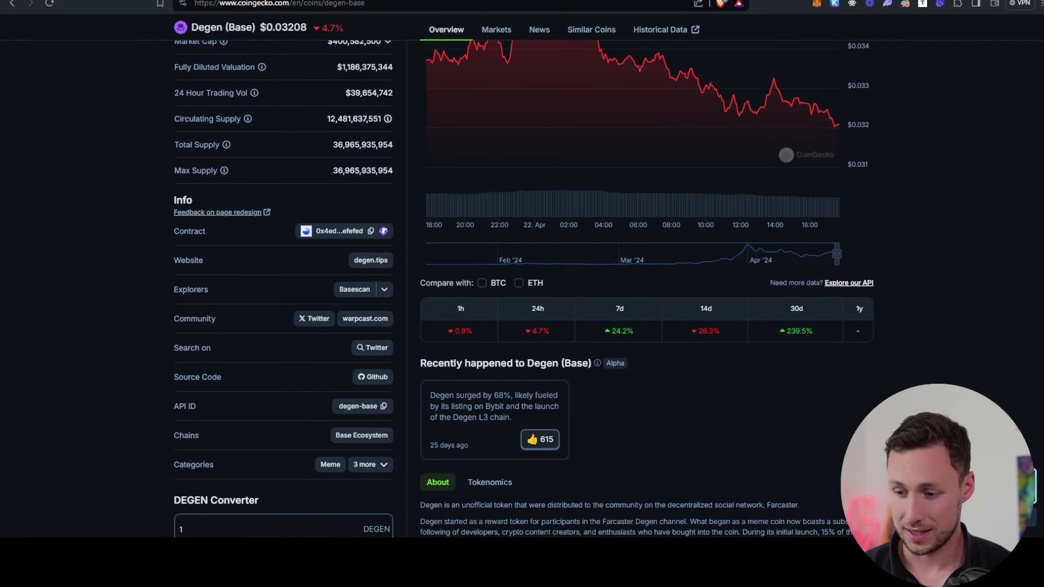
{"action": "scroll", "coordinate": [522, 294], "scroll_direction": "down", "scroll_amount": 6}
{"action": "scroll", "coordinate": [522, 294], "scroll_direction": "up", "scroll_amount": 10}
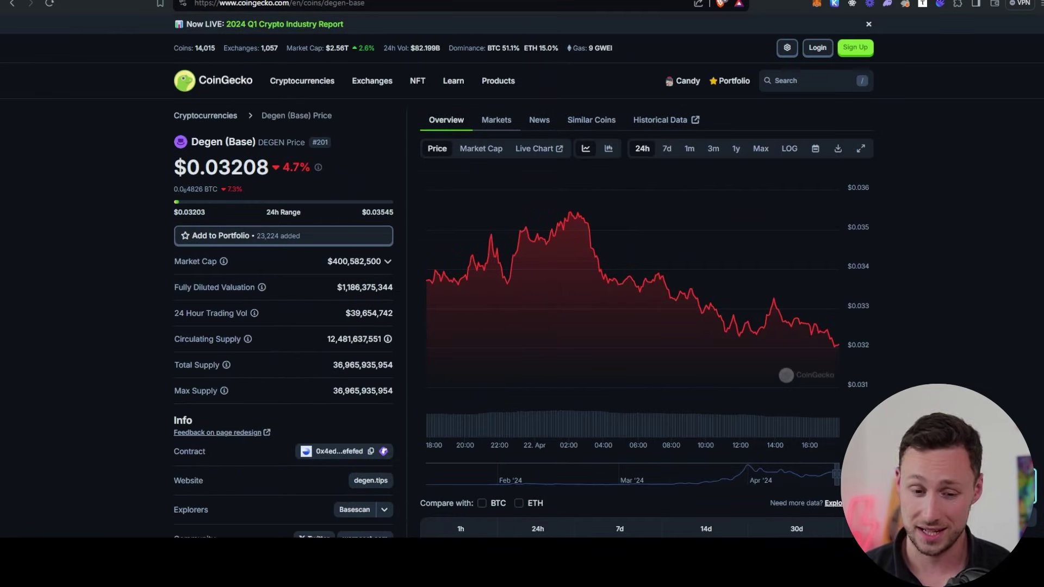
{"action": "left_click", "coordinate": [492, 121]}
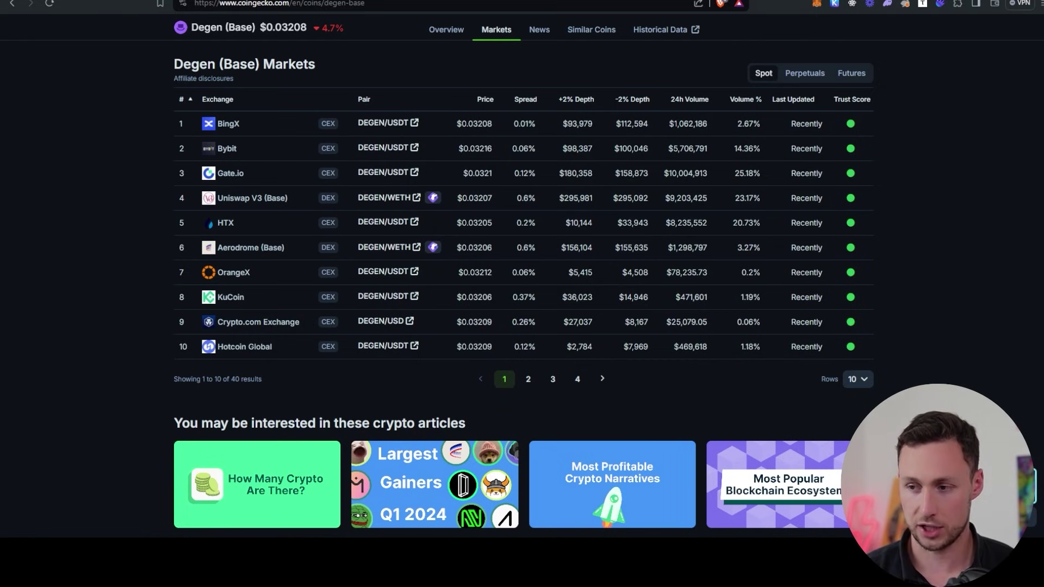
{"action": "scroll", "coordinate": [107, 211], "scroll_direction": "up", "scroll_amount": 20}
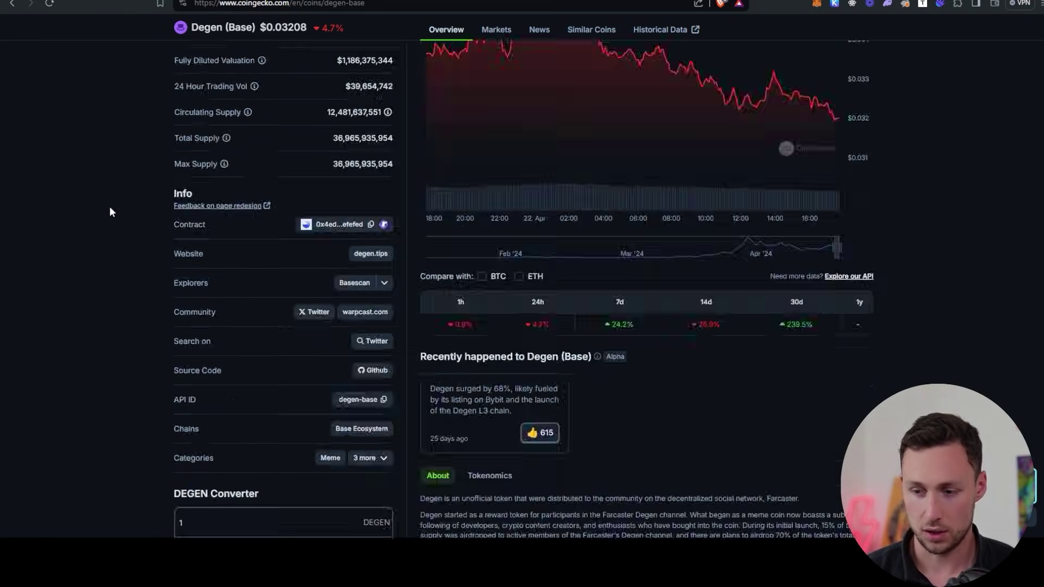
{"action": "scroll", "coordinate": [109, 205], "scroll_direction": "down", "scroll_amount": 10}
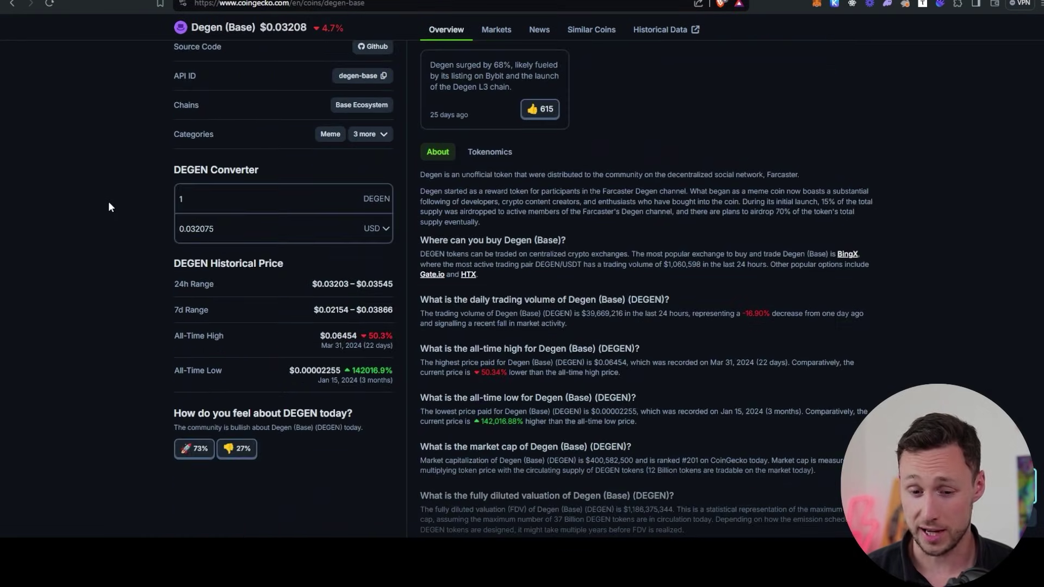
{"action": "scroll", "coordinate": [108, 207], "scroll_direction": "up", "scroll_amount": 10}
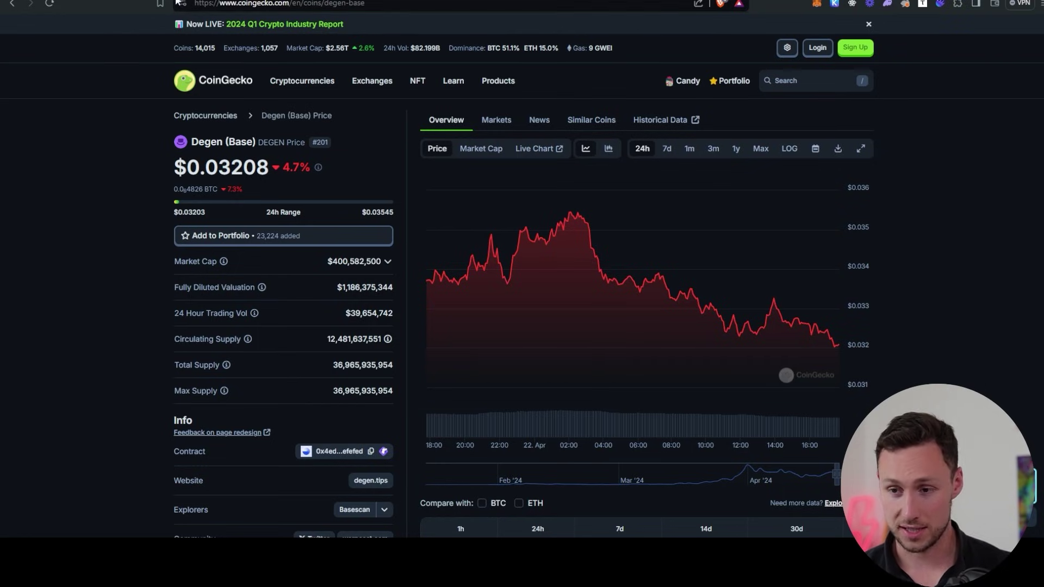
Step: Enlarge the Degen coin page on CoinGecko
{"action": "key", "text": "ctrl+Tab"}
{"action": "key", "text": "ctrl+shift+Tab"}
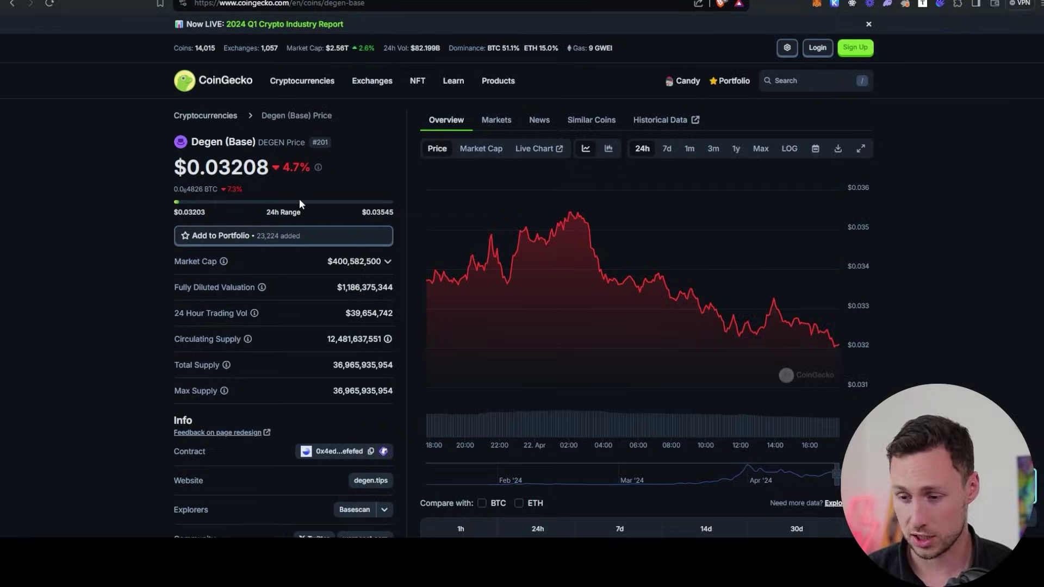
{"action": "scroll", "coordinate": [270, 242], "scroll_direction": "down", "scroll_amount": 4}
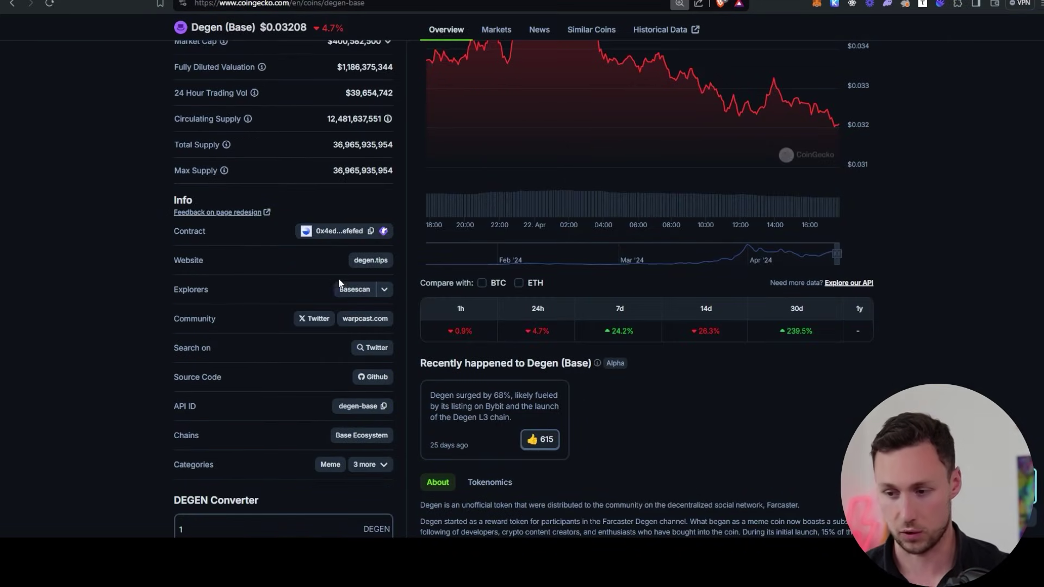
{"action": "key", "text": "ctrl+plus"}
{"action": "key", "text": "ctrl+plus"}
{"action": "key", "text": "ctrl+plus"}
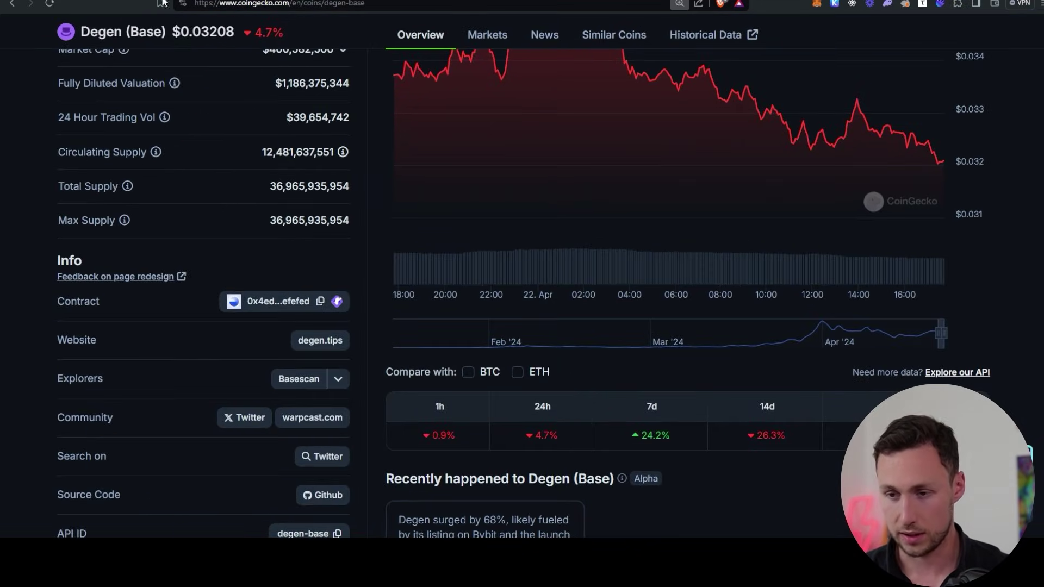
Step: Search DEX Screener for 'dege', look over the results, then close them
{"action": "key", "text": "ctrl+Tab"}
{"action": "left_click", "coordinate": [38, 46]}
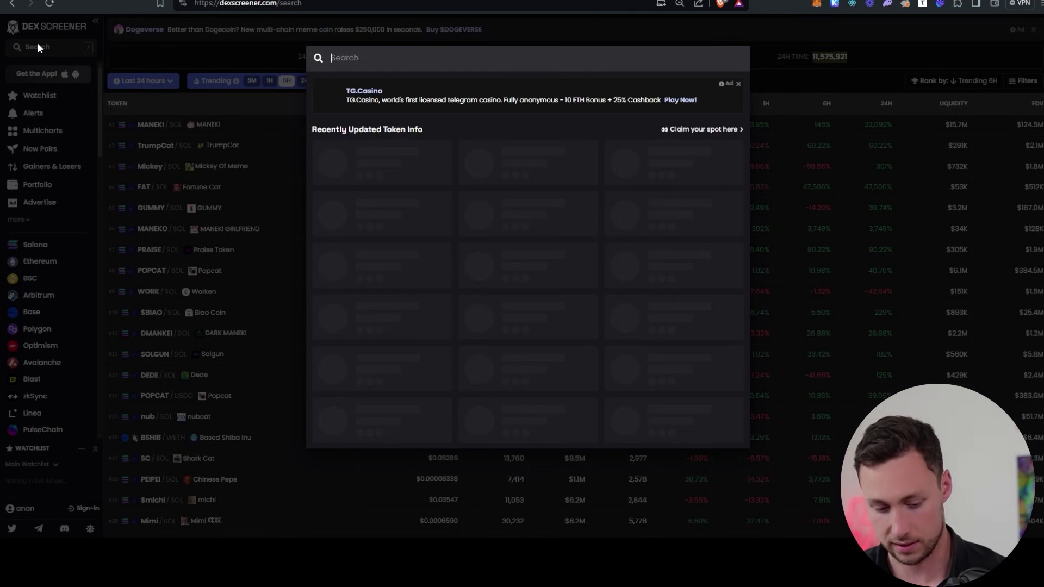
{"action": "type", "text": "degen"}
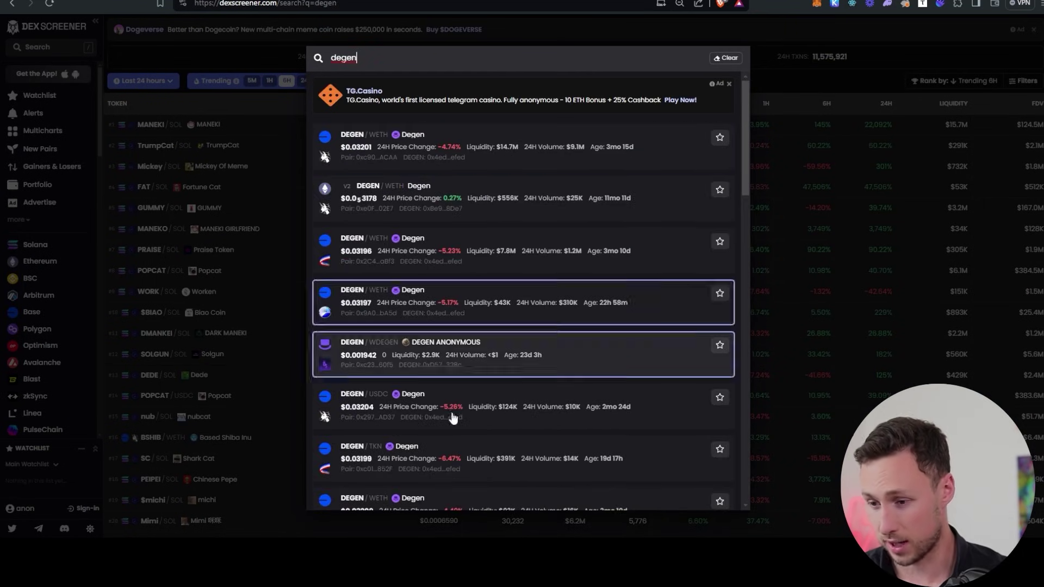
{"action": "scroll", "coordinate": [449, 433], "scroll_direction": "down", "scroll_amount": 10}
{"action": "scroll", "coordinate": [435, 445], "scroll_direction": "down", "scroll_amount": 2}
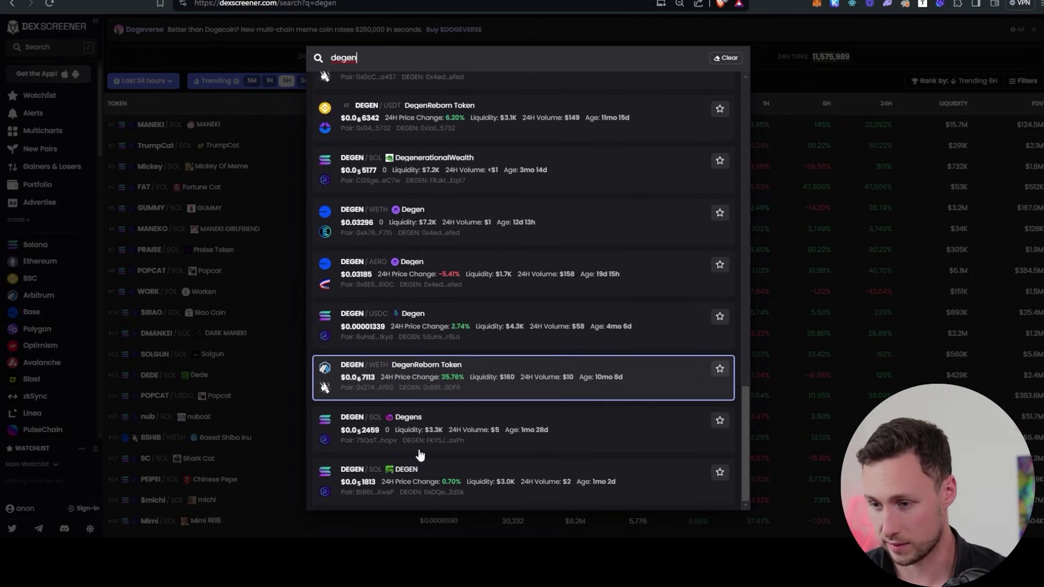
{"action": "scroll", "coordinate": [399, 456], "scroll_direction": "up", "scroll_amount": 10}
{"action": "left_click", "coordinate": [279, 83]}
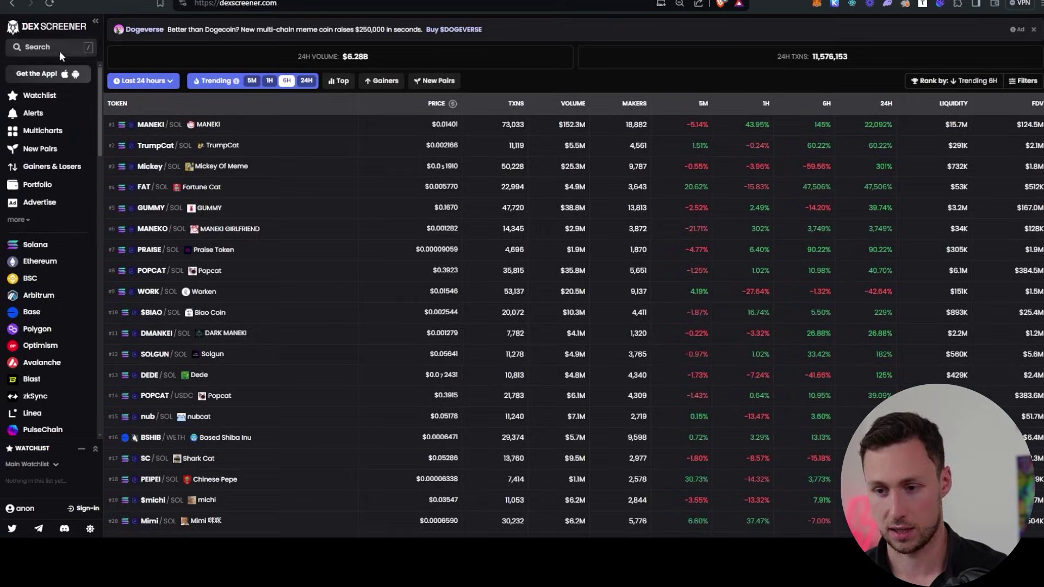
Step: Search DEX Screener by the pasted DEGEN contract address and open the top DEGEN/WETH pair
{"action": "left_click", "coordinate": [58, 47]}
{"action": "type", "text": "0x4ed4e862860bed51a9570b96d89af5e1b0efefed"}
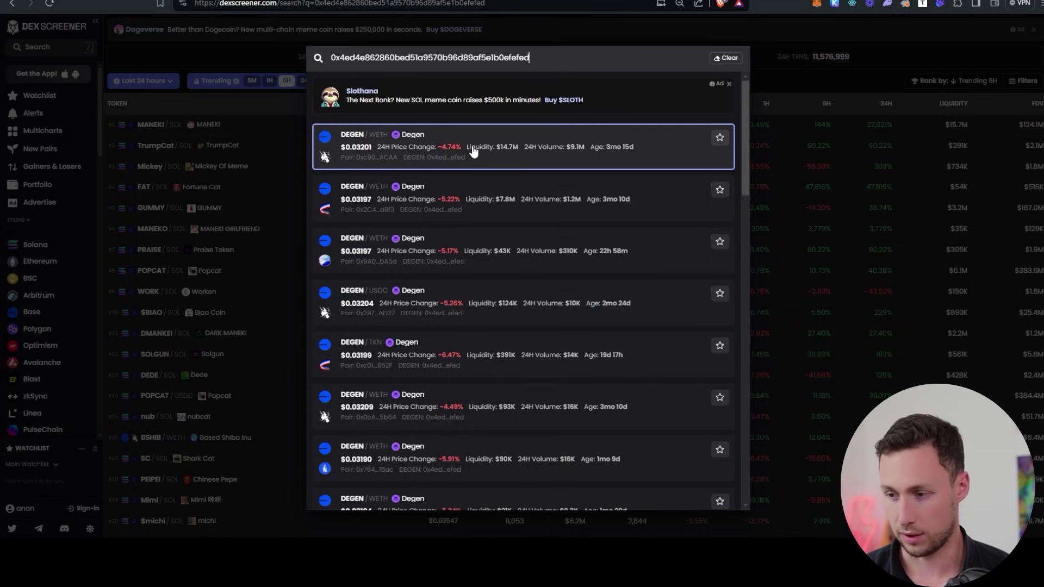
{"action": "left_click", "coordinate": [517, 142]}
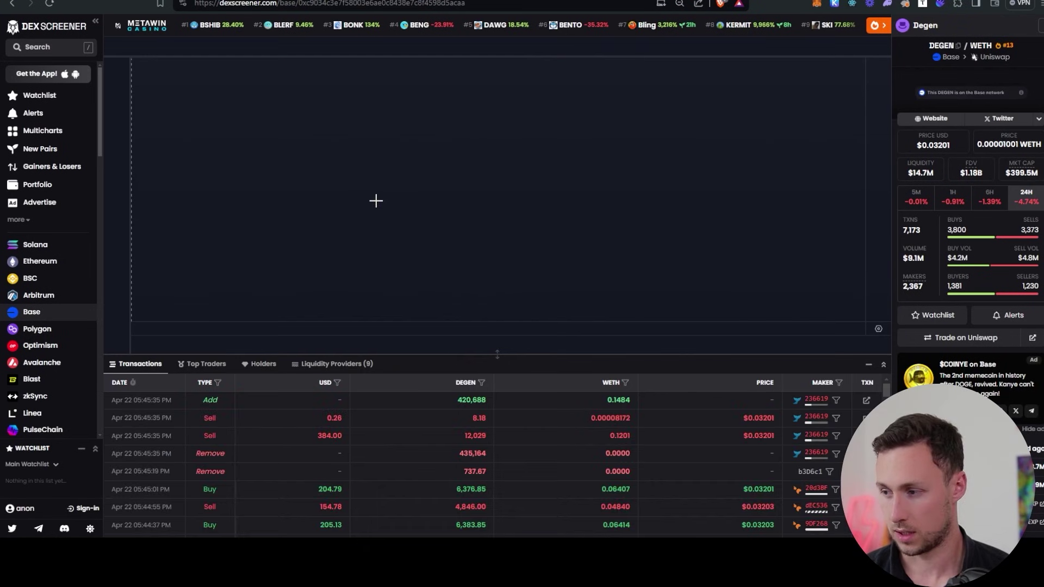
{"action": "scroll", "coordinate": [707, 250], "scroll_direction": "up", "scroll_amount": 5}
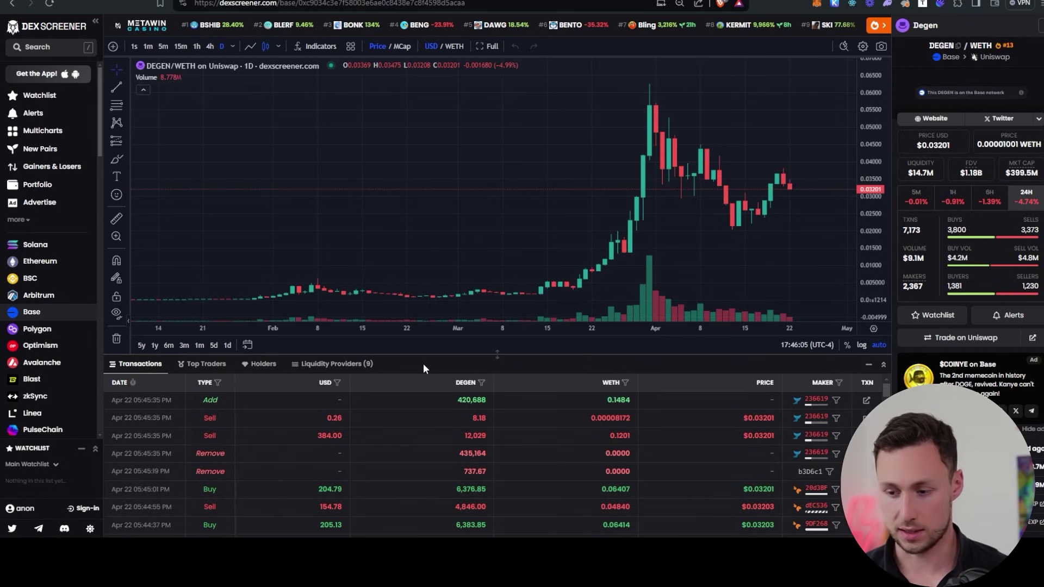
{"action": "key", "text": "ctrl+plus"}
{"action": "key", "text": "ctrl+plus"}
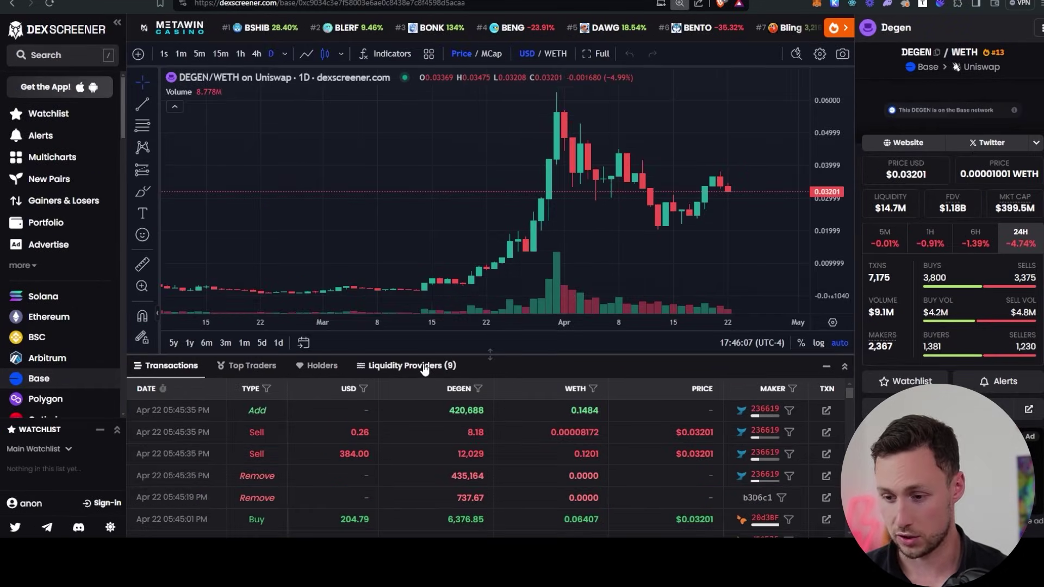
{"action": "key", "text": "ctrl+minus"}
{"action": "key", "text": "ctrl+minus"}
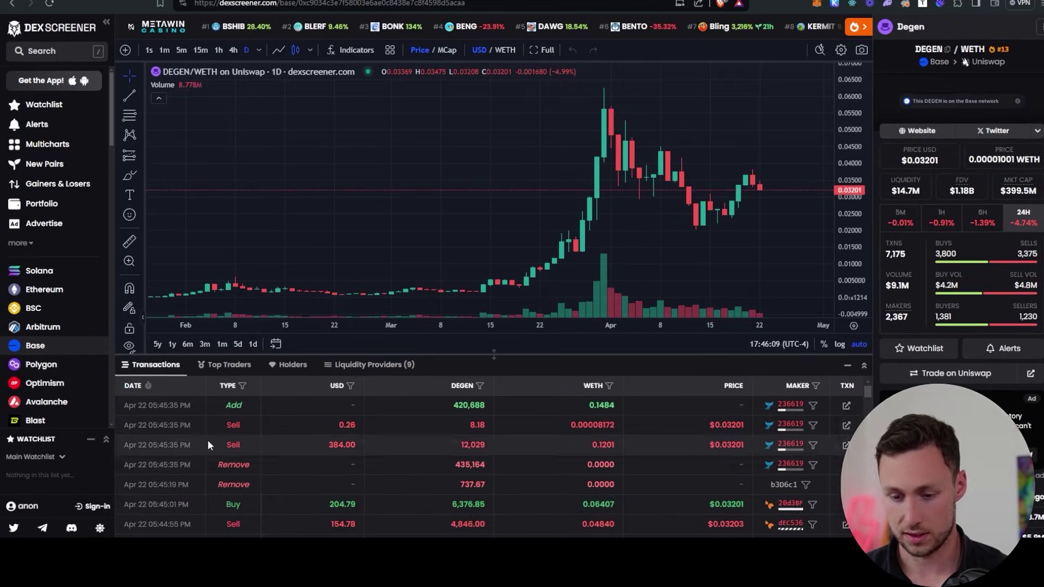
Step: Show the DEGEN/WETH Top Traders table, zoomed so PNL and every column fit on screen
{"action": "left_click", "coordinate": [232, 376]}
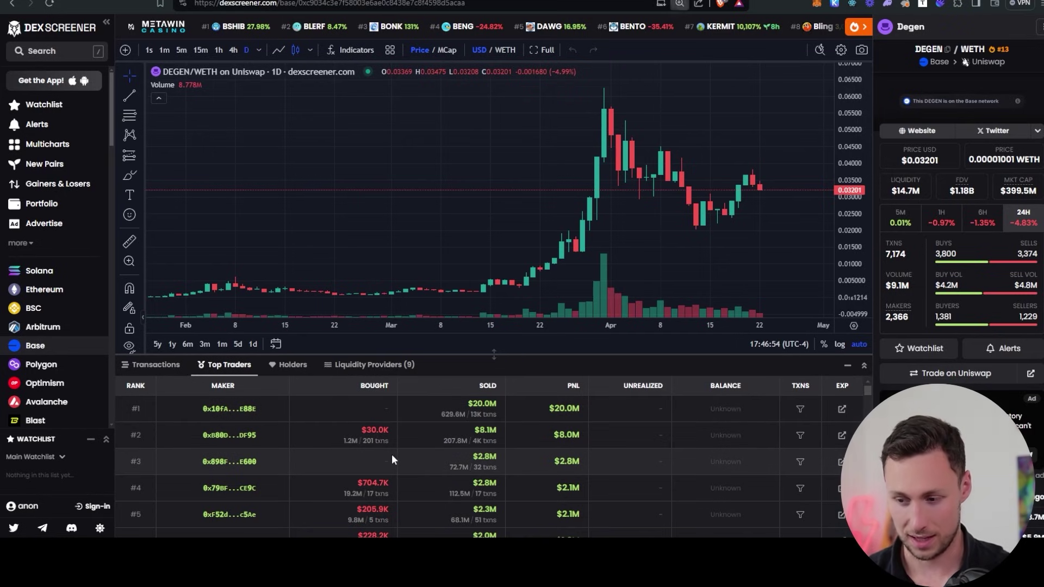
{"action": "key", "text": "ctrl+plus"}
{"action": "key", "text": "ctrl+plus"}
{"action": "key", "text": "ctrl+plus"}
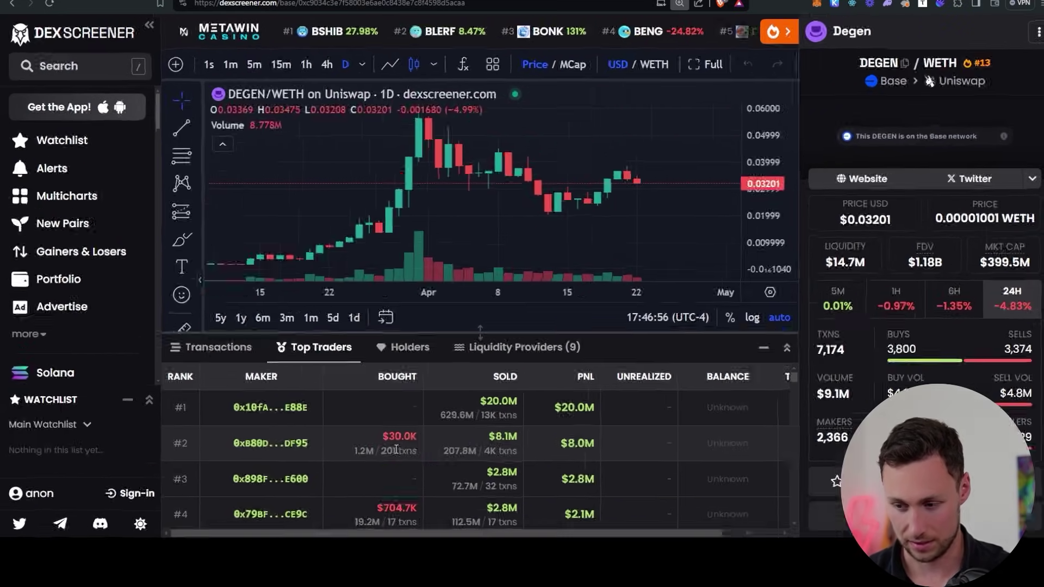
{"action": "key", "text": "ctrl+plus"}
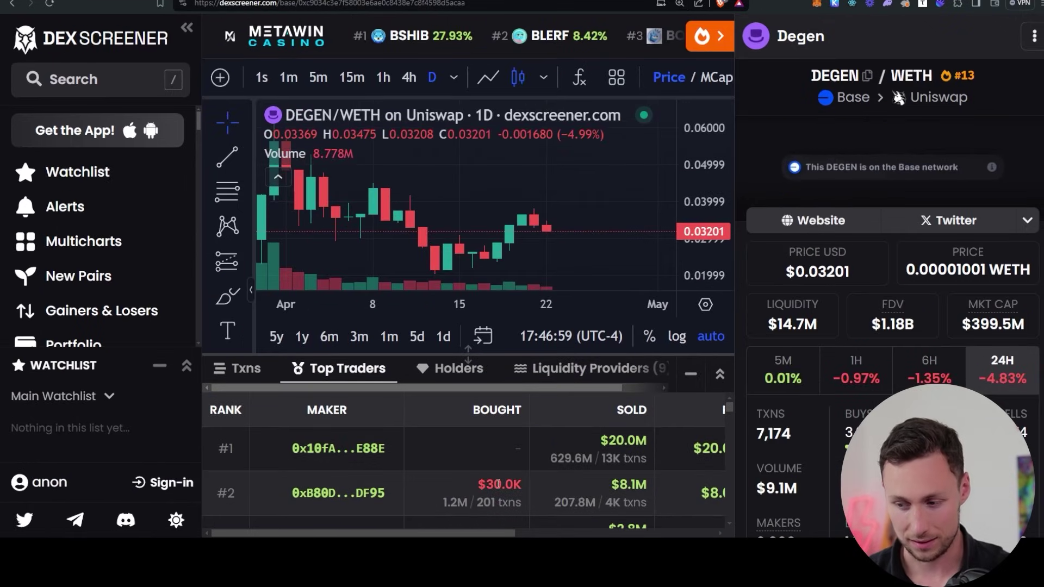
{"action": "scroll", "coordinate": [603, 484], "scroll_direction": "down", "scroll_amount": 1}
{"action": "scroll", "coordinate": [582, 489], "scroll_direction": "up", "scroll_amount": 1}
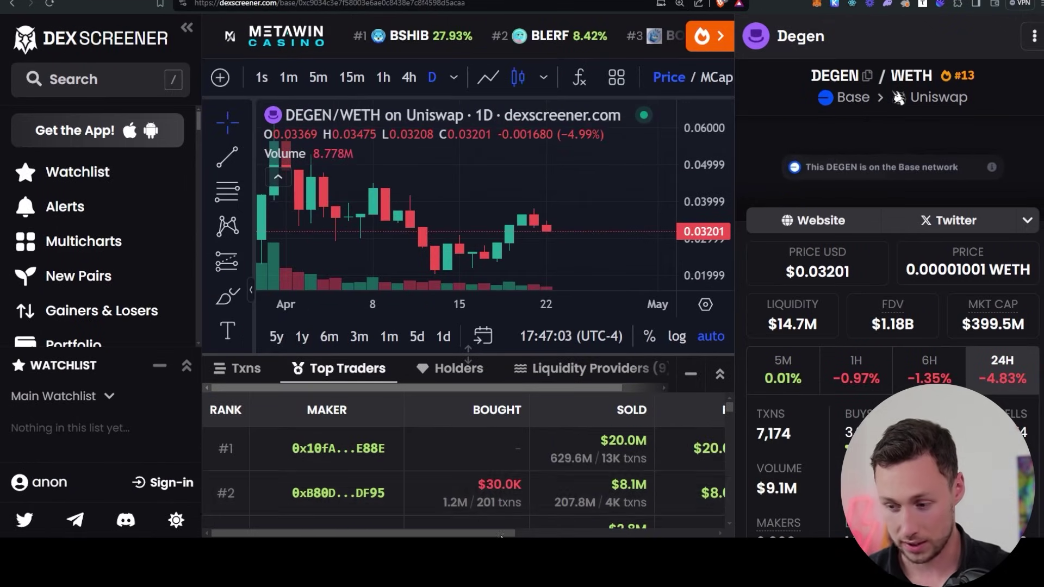
{"action": "left_click_drag", "start_coordinate": [502, 536], "coordinate": [496, 476]}
{"action": "key", "text": "ctrl+minus"}
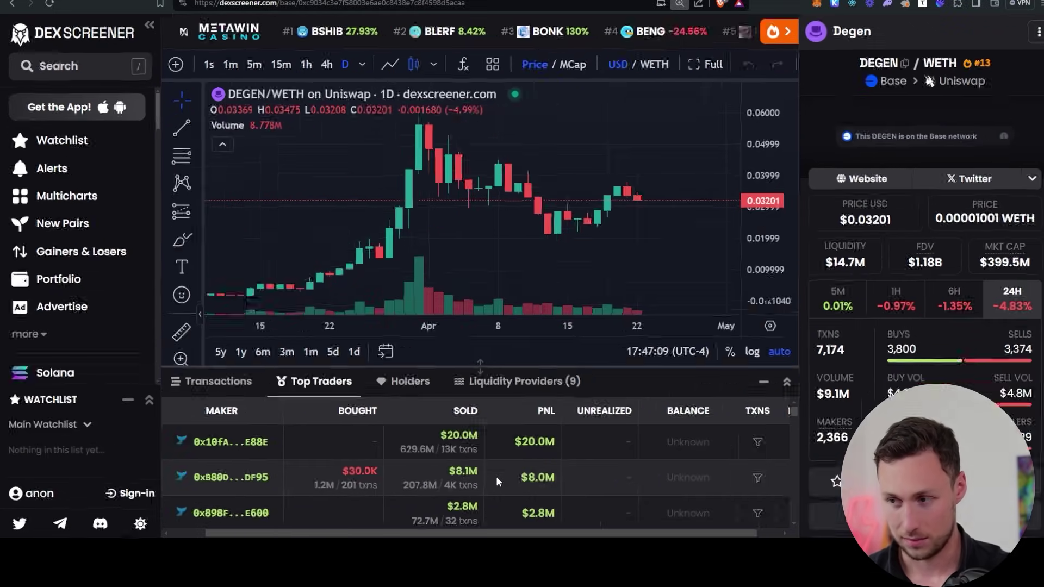
{"action": "key", "text": "ctrl+minus"}
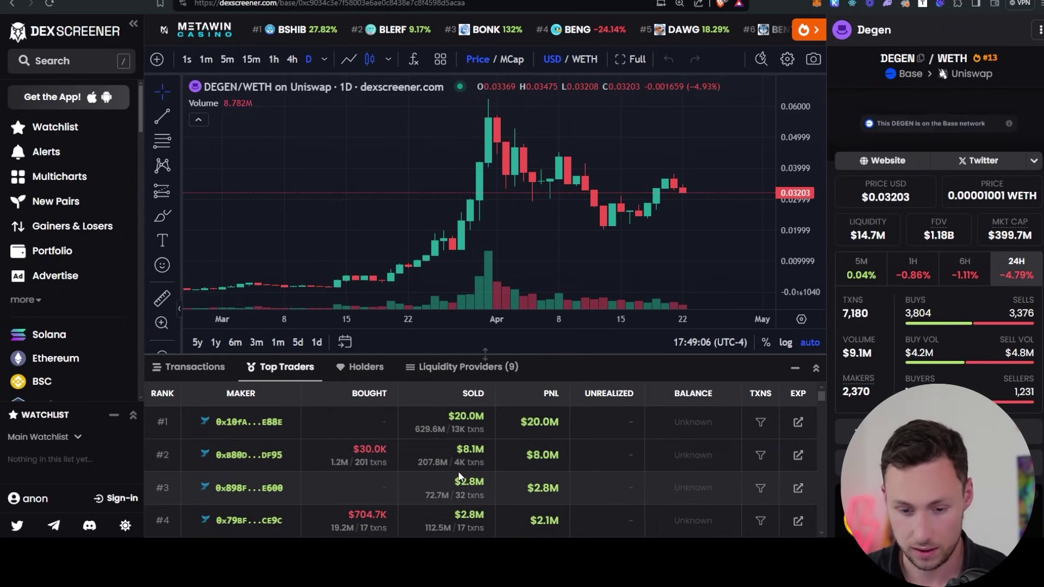
{"action": "scroll", "coordinate": [459, 476], "scroll_direction": "down", "scroll_amount": 6}
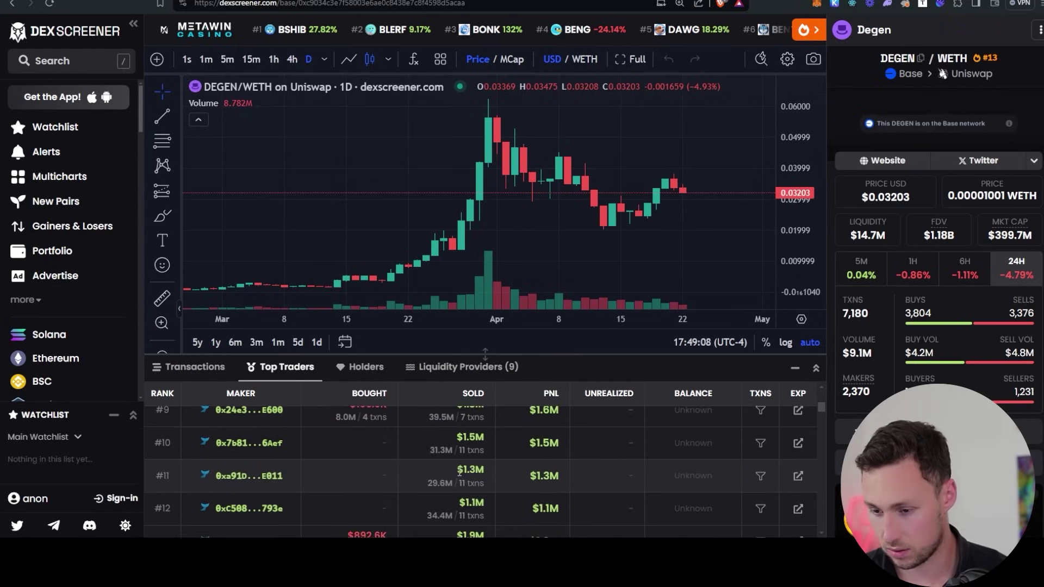
{"action": "scroll", "coordinate": [370, 462], "scroll_direction": "up", "scroll_amount": 3}
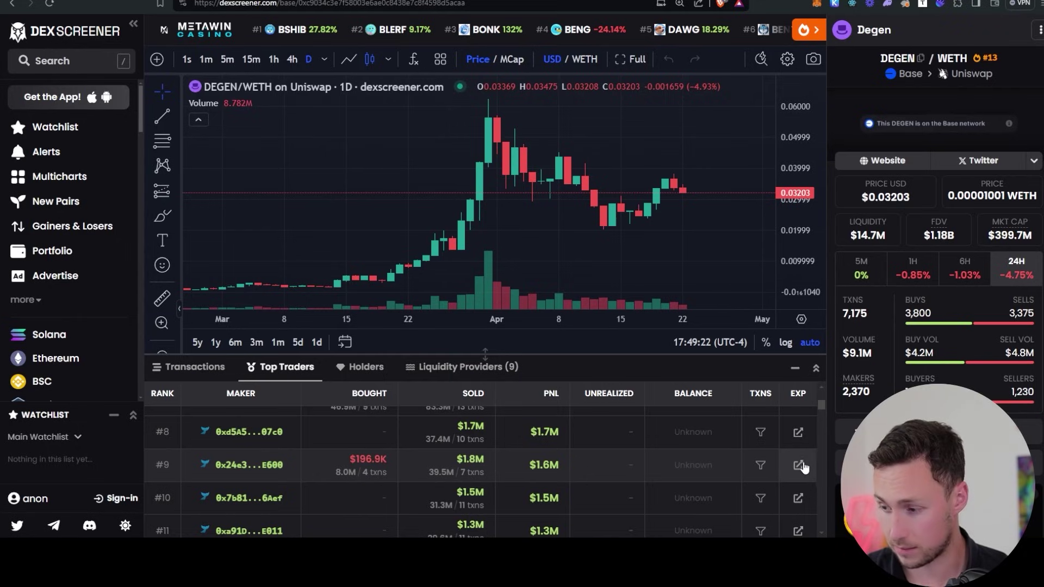
{"action": "scroll", "coordinate": [441, 448], "scroll_direction": "down", "scroll_amount": 3}
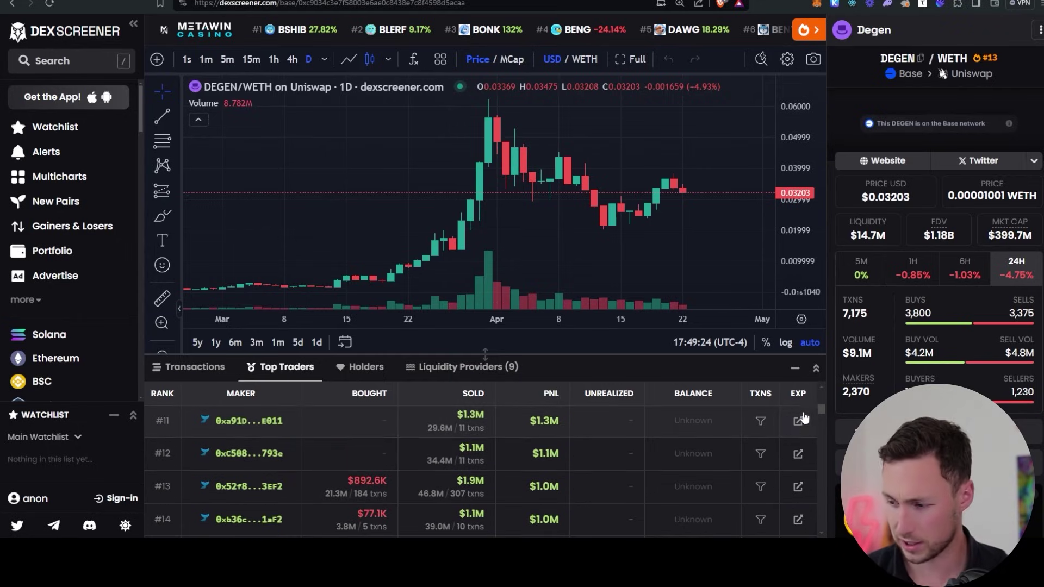
{"action": "scroll", "coordinate": [488, 452], "scroll_direction": "down", "scroll_amount": 2}
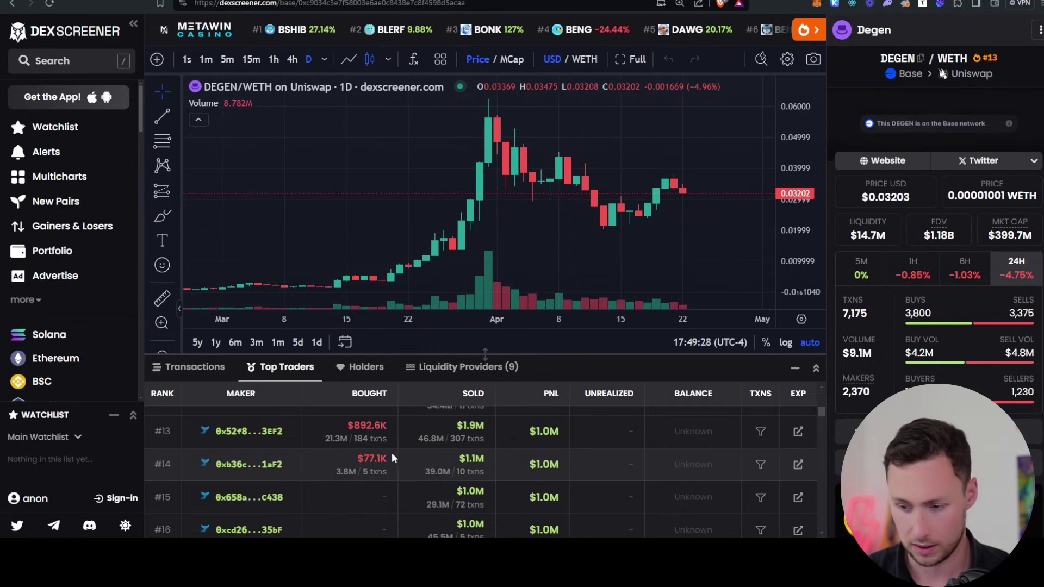
{"action": "scroll", "coordinate": [391, 452], "scroll_direction": "down", "scroll_amount": 6}
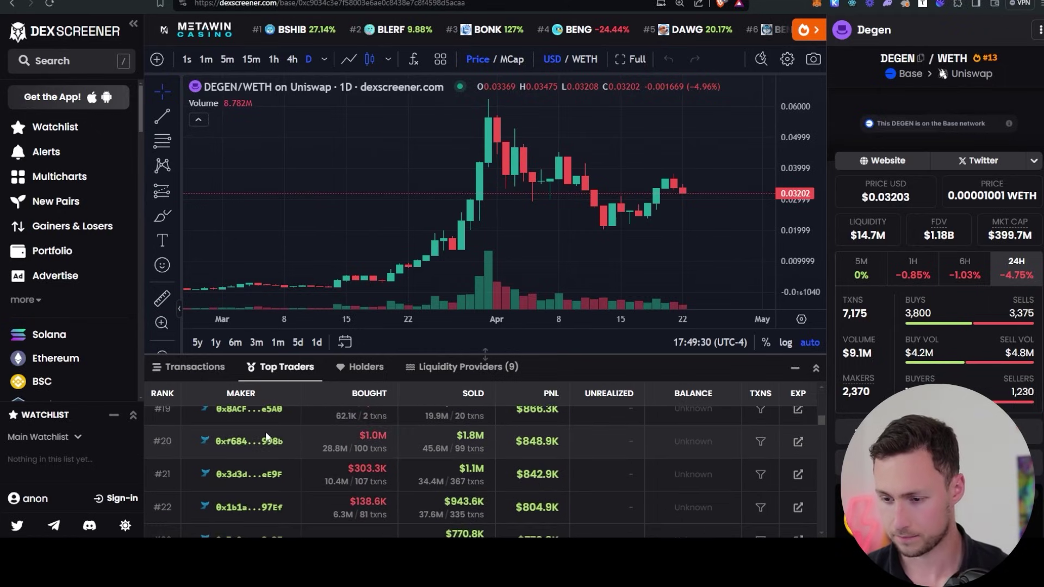
{"action": "scroll", "coordinate": [268, 437], "scroll_direction": "up", "scroll_amount": 2}
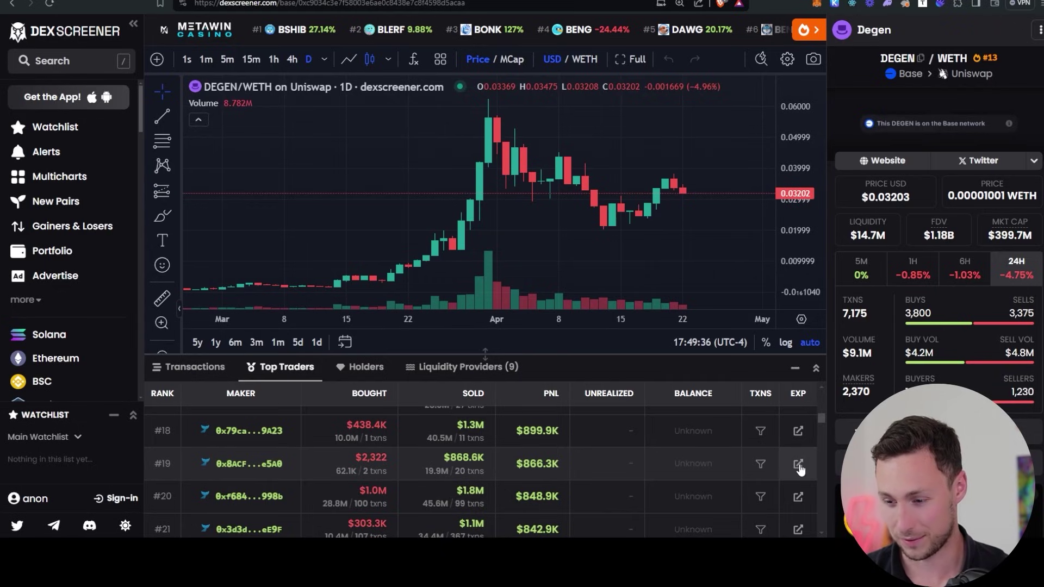
{"action": "scroll", "coordinate": [361, 454], "scroll_direction": "down", "scroll_amount": 1}
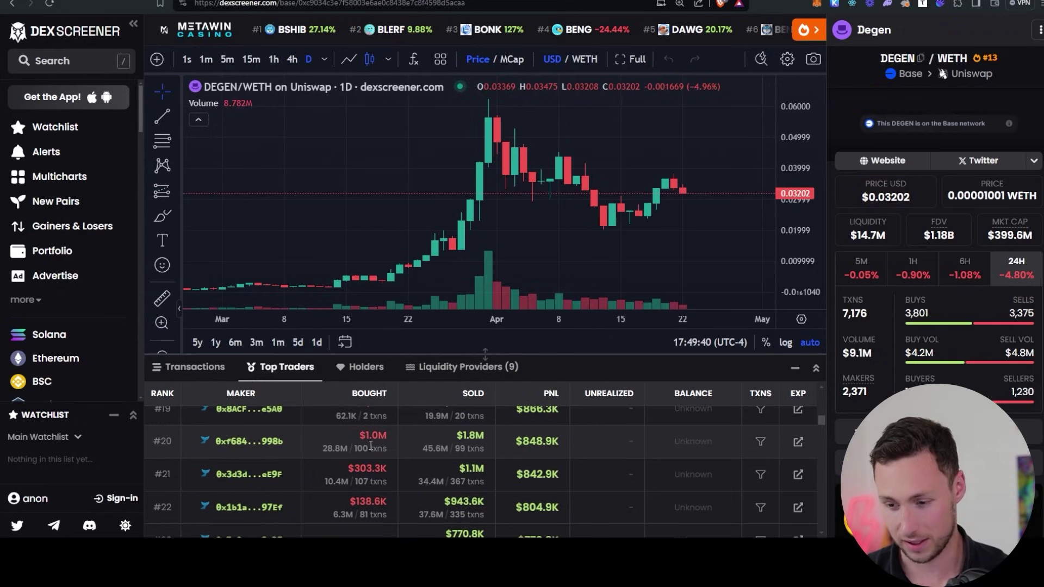
{"action": "scroll", "coordinate": [371, 446], "scroll_direction": "down", "scroll_amount": 3}
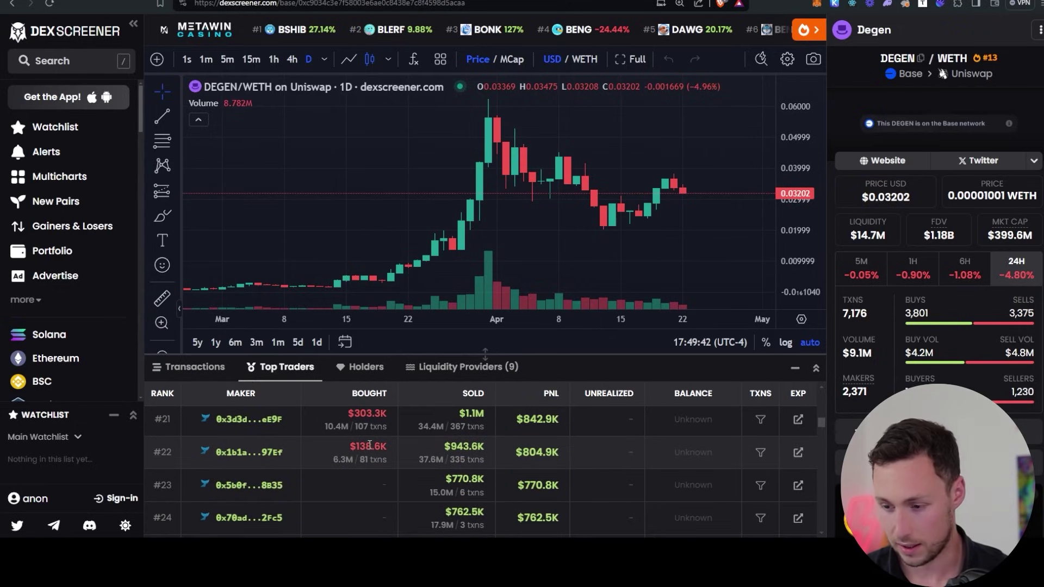
{"action": "scroll", "coordinate": [368, 458], "scroll_direction": "down", "scroll_amount": 4}
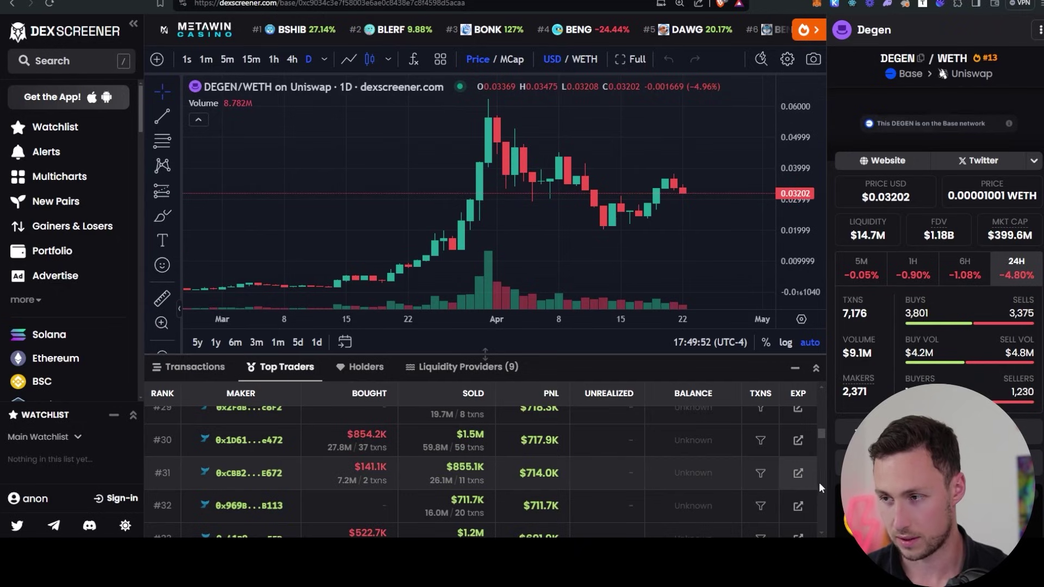
{"action": "scroll", "coordinate": [624, 483], "scroll_direction": "up", "scroll_amount": 1}
{"action": "scroll", "coordinate": [644, 501], "scroll_direction": "down", "scroll_amount": 1}
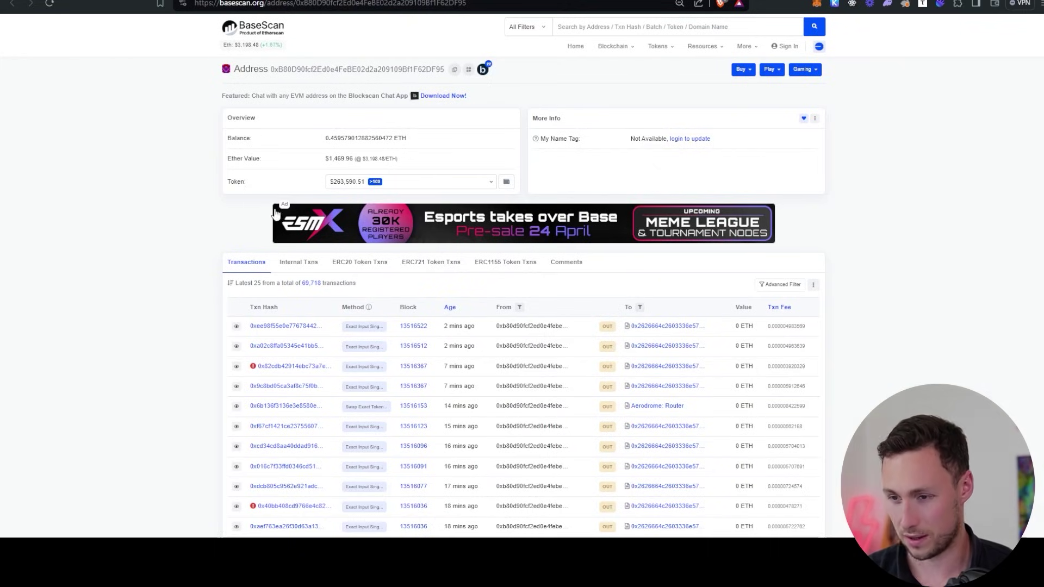
Step: Copy the second-ranked trader's wallet address from BaseScan using the copy icon
{"action": "scroll", "coordinate": [273, 210], "scroll_direction": "down", "scroll_amount": 4}
{"action": "scroll", "coordinate": [270, 226], "scroll_direction": "up", "scroll_amount": 4}
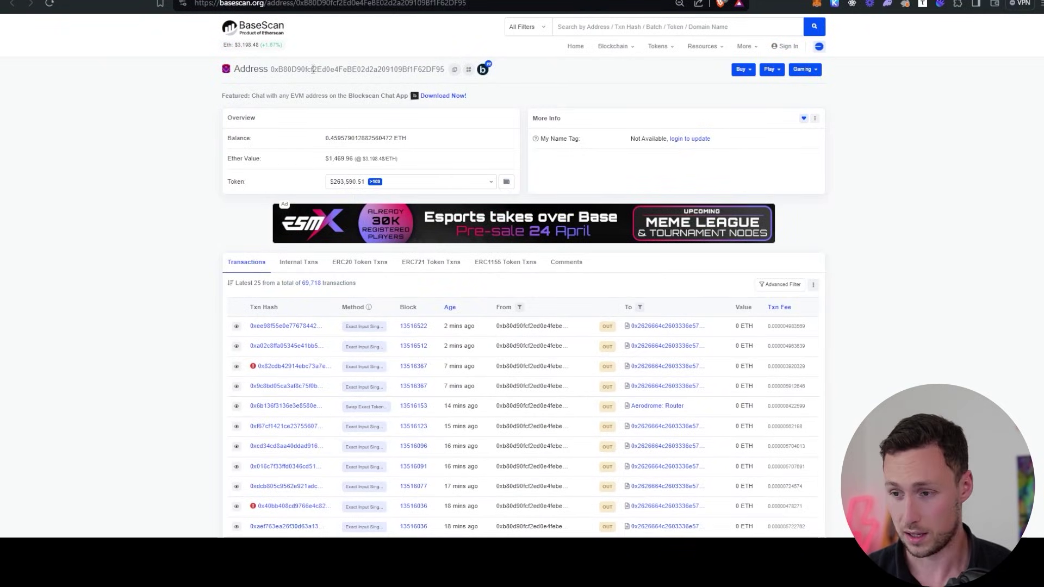
{"action": "double_click", "coordinate": [294, 69]}
{"action": "left_click", "coordinate": [291, 69]}
{"action": "double_click", "coordinate": [335, 68]}
{"action": "left_click", "coordinate": [335, 68]}
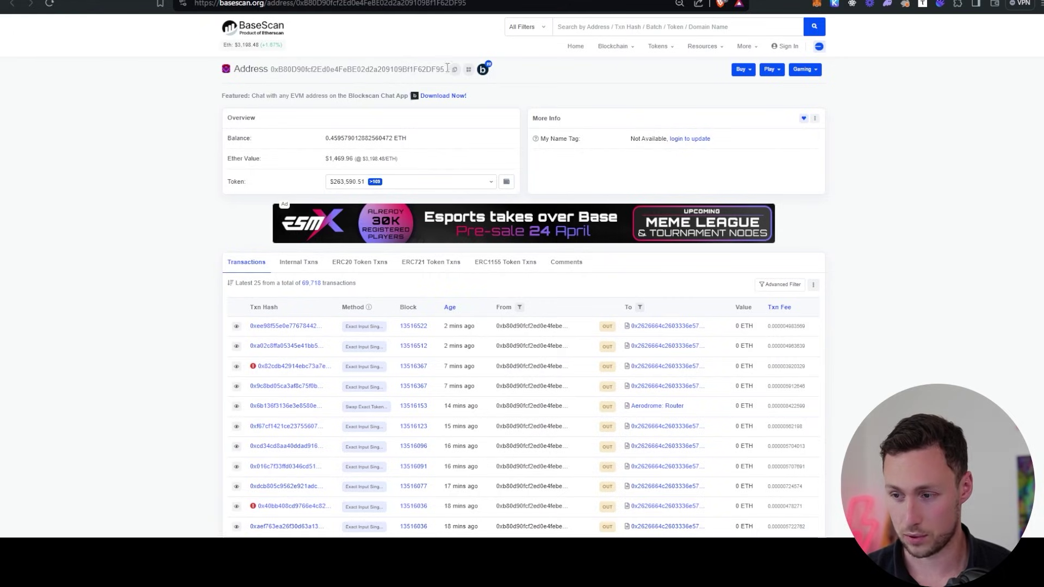
{"action": "double_click", "coordinate": [404, 69]}
{"action": "left_click", "coordinate": [455, 70]}
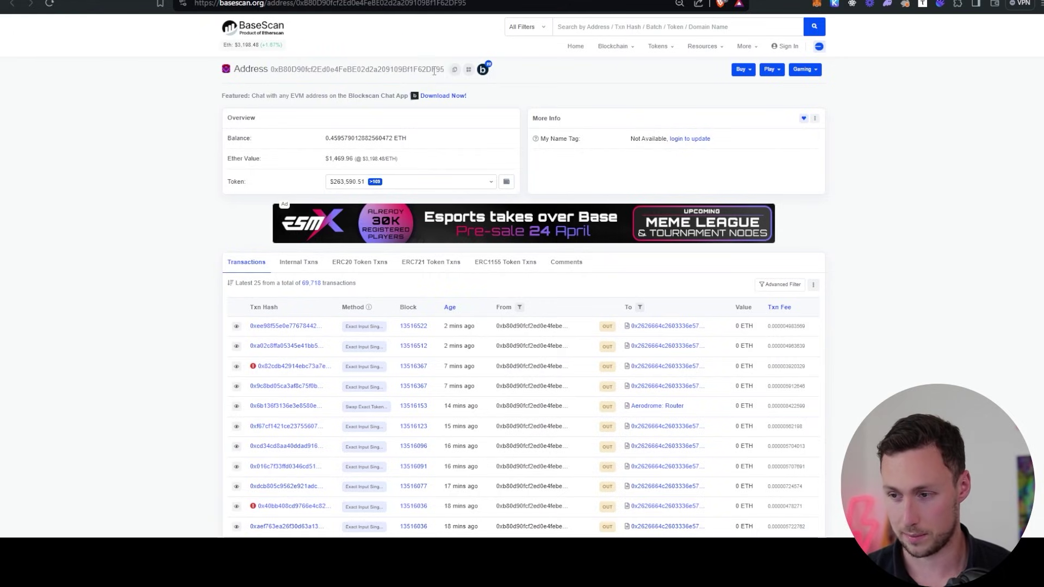
{"action": "left_click", "coordinate": [455, 71]}
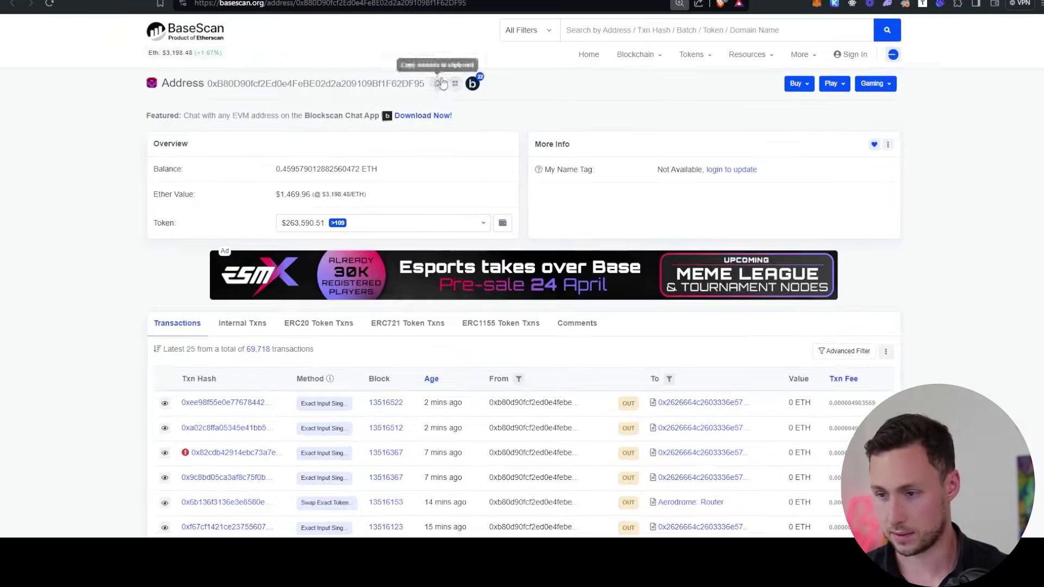
Step: Look up the copied wallet address in DeBank's search
{"action": "left_click", "coordinate": [482, 70]}
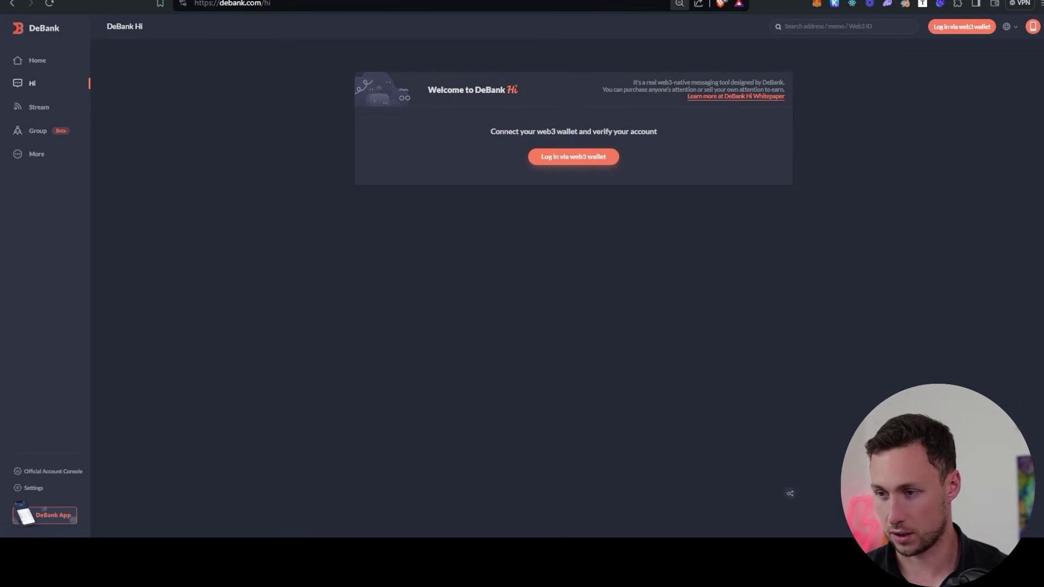
{"action": "left_click", "coordinate": [844, 32]}
{"action": "key", "text": "super+v"}
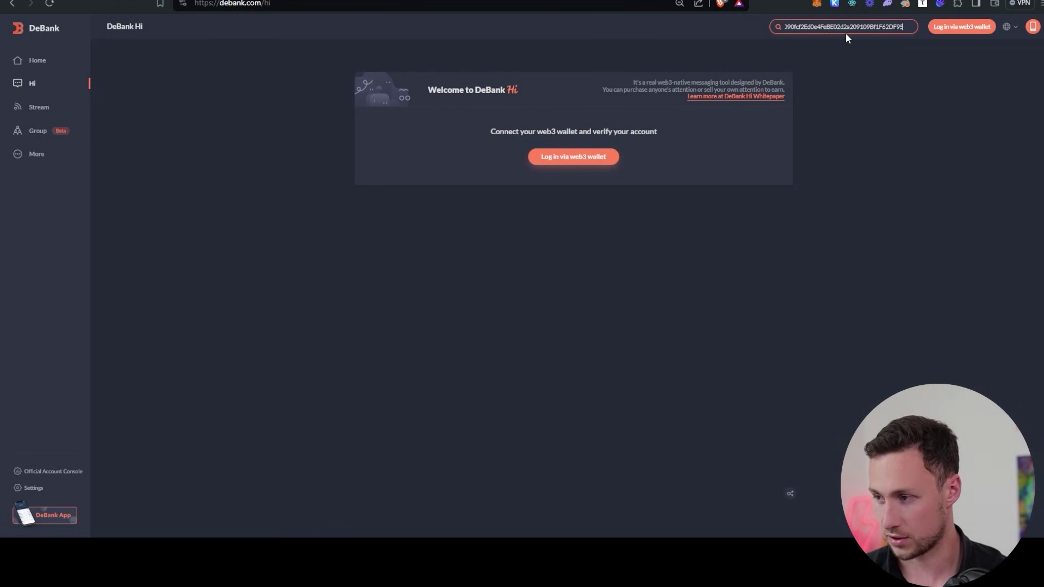
{"action": "key", "text": "Return"}
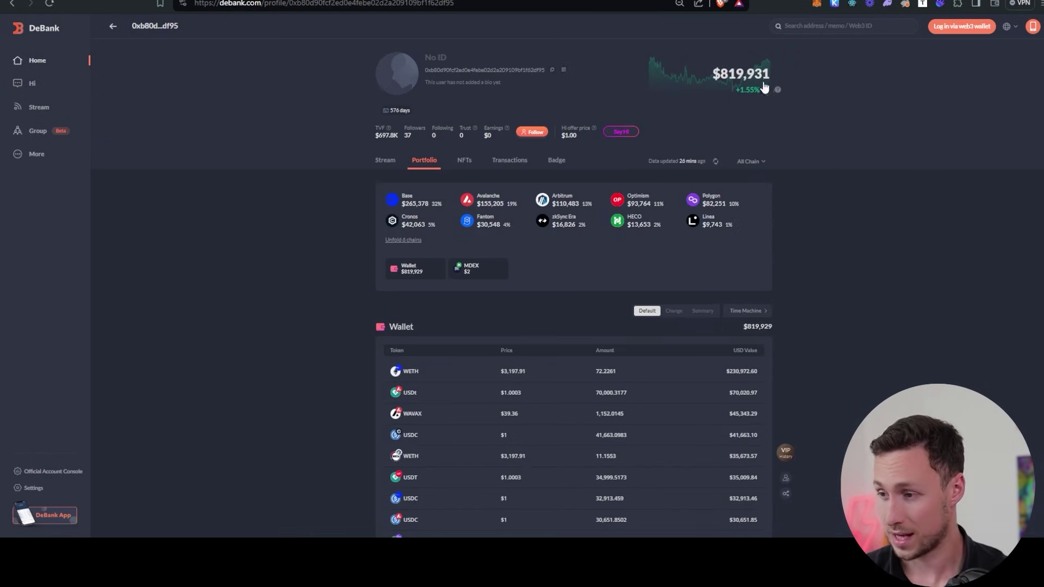
Step: Scroll through the $819,931 wallet's token list, led by 72.2261 WETH, and back to the top
{"action": "scroll", "coordinate": [740, 91], "scroll_direction": "down", "scroll_amount": 1}
{"action": "scroll", "coordinate": [741, 93], "scroll_direction": "down", "scroll_amount": 3}
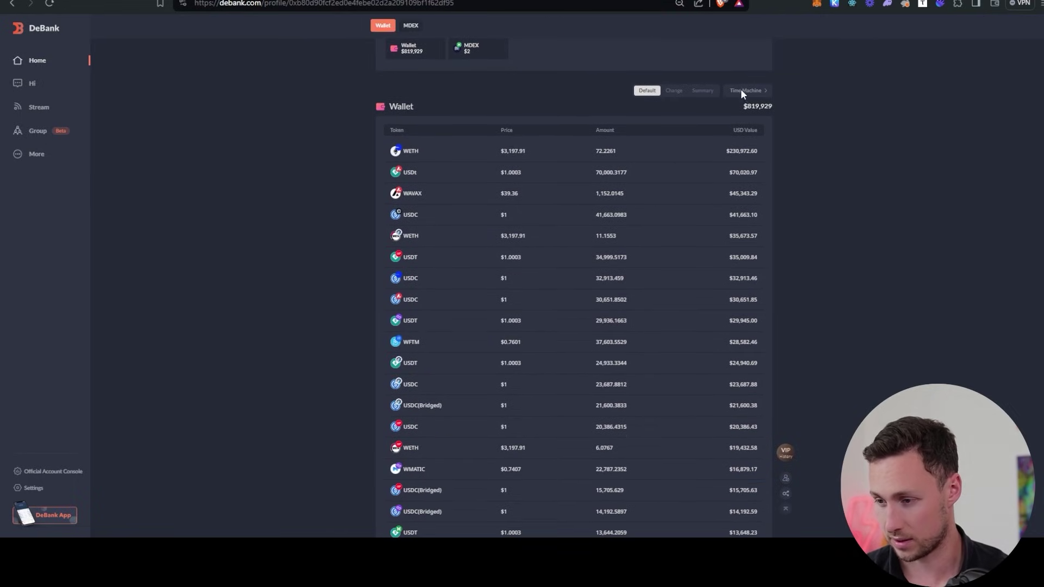
{"action": "scroll", "coordinate": [607, 108], "scroll_direction": "up", "scroll_amount": 2}
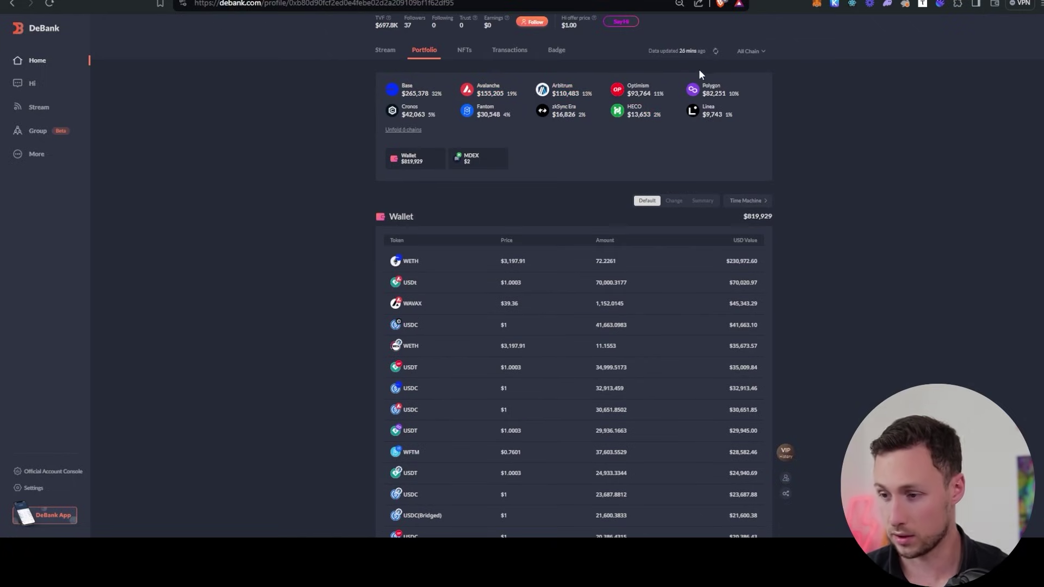
{"action": "scroll", "coordinate": [536, 165], "scroll_direction": "down", "scroll_amount": 7}
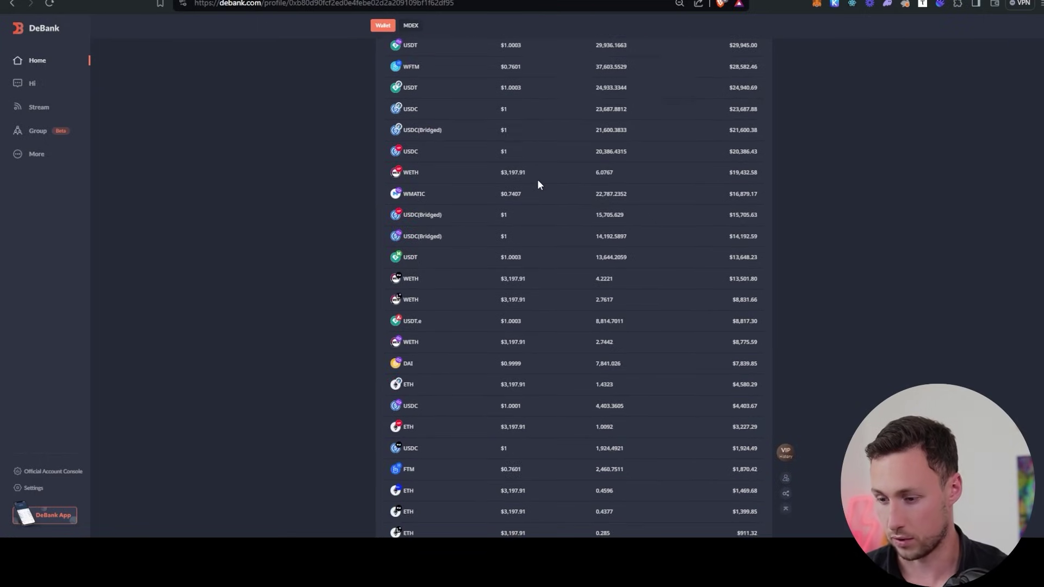
{"action": "scroll", "coordinate": [537, 185], "scroll_direction": "down", "scroll_amount": 4}
{"action": "scroll", "coordinate": [537, 187], "scroll_direction": "up", "scroll_amount": 10}
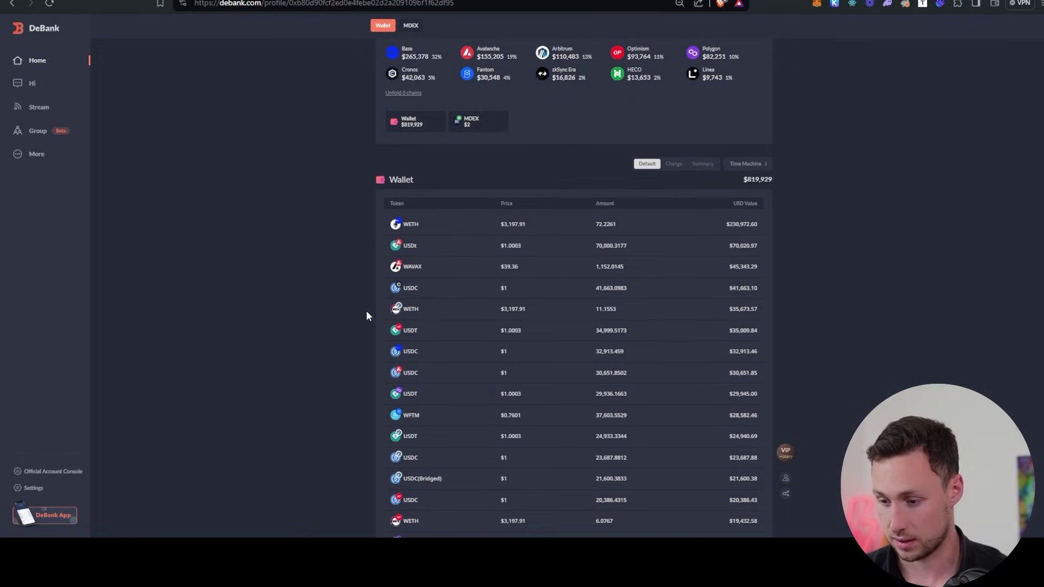
{"action": "scroll", "coordinate": [400, 345], "scroll_direction": "down", "scroll_amount": 1}
{"action": "scroll", "coordinate": [446, 358], "scroll_direction": "down", "scroll_amount": 3}
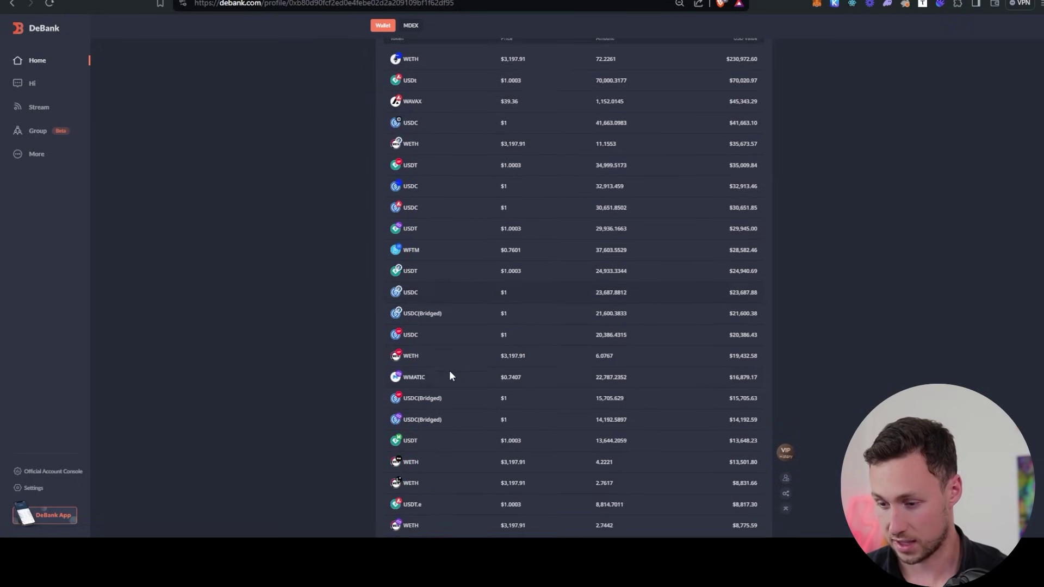
{"action": "scroll", "coordinate": [445, 266], "scroll_direction": "down", "scroll_amount": 3}
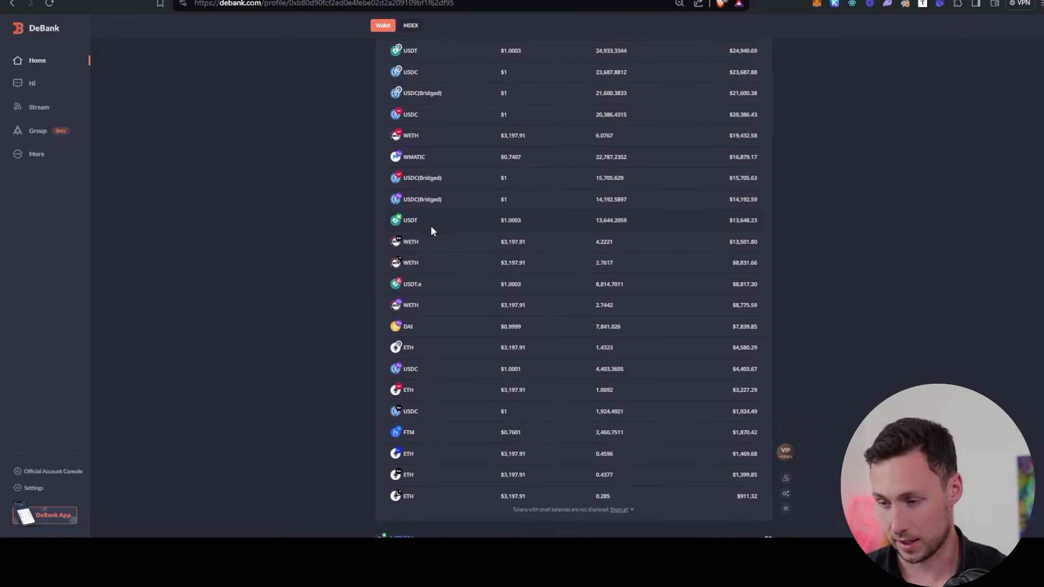
{"action": "scroll", "coordinate": [445, 251], "scroll_direction": "up", "scroll_amount": 8}
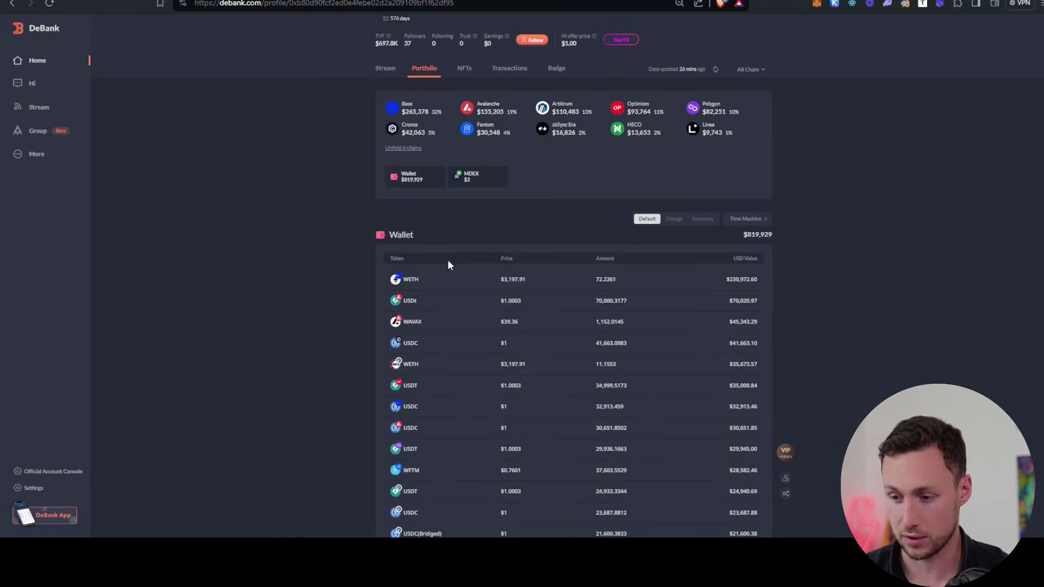
{"action": "scroll", "coordinate": [446, 332], "scroll_direction": "down", "scroll_amount": 3}
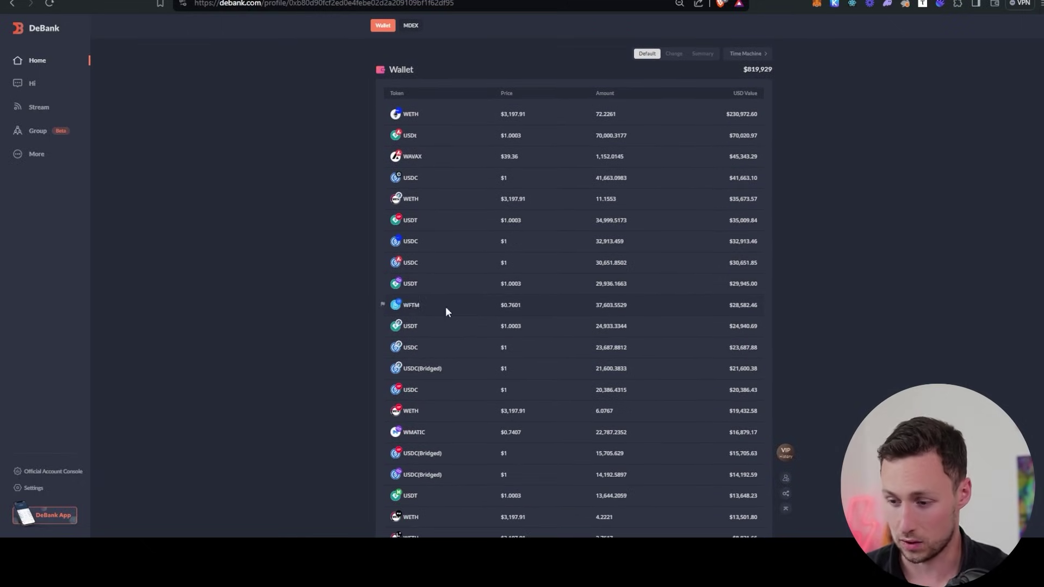
{"action": "scroll", "coordinate": [346, 329], "scroll_direction": "down", "scroll_amount": 1}
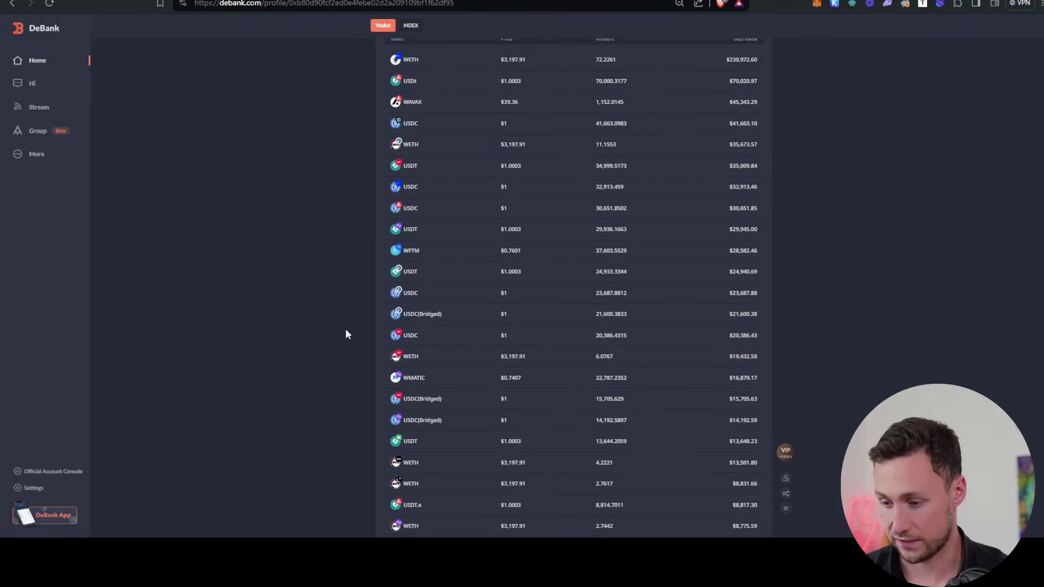
{"action": "scroll", "coordinate": [426, 213], "scroll_direction": "down", "scroll_amount": 2}
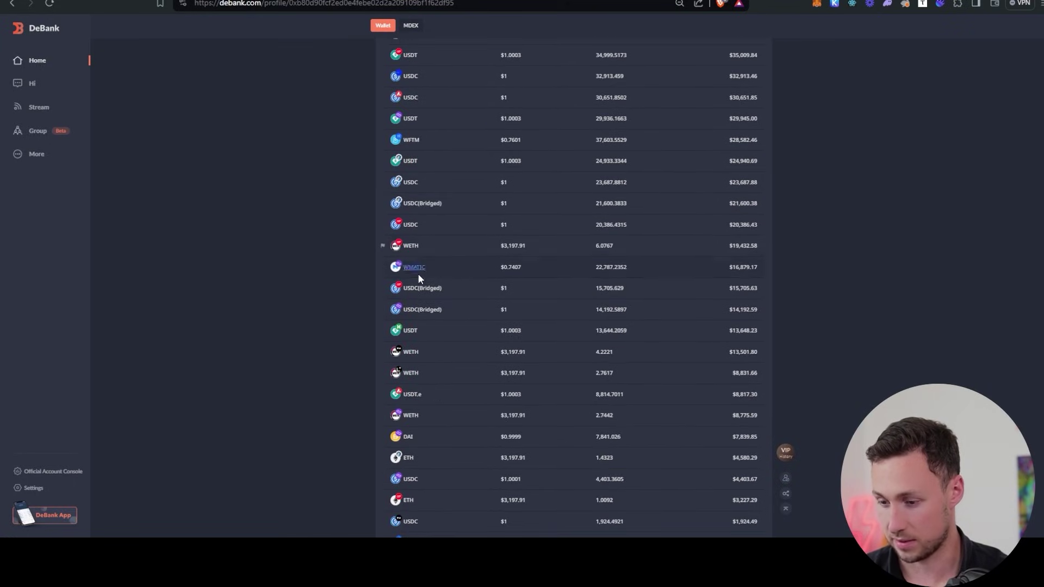
{"action": "scroll", "coordinate": [422, 303], "scroll_direction": "up", "scroll_amount": 6}
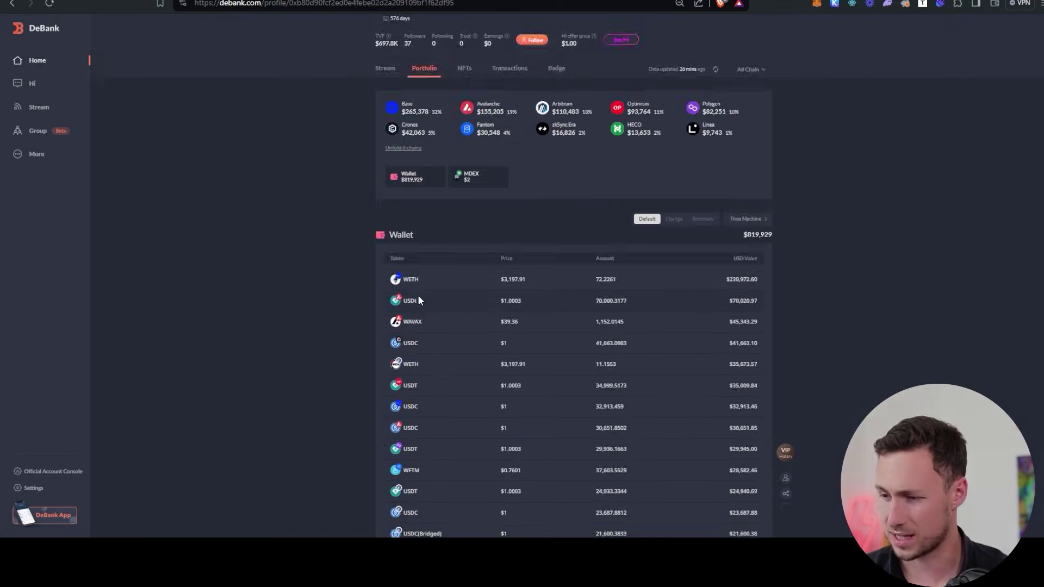
{"action": "scroll", "coordinate": [417, 295], "scroll_direction": "up", "scroll_amount": 2}
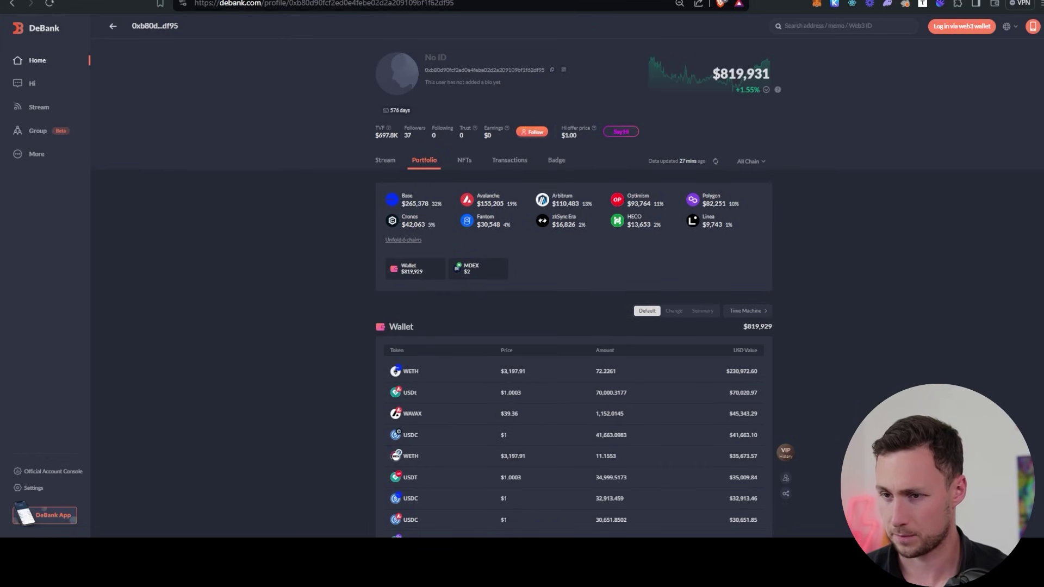
Step: Copy the next trader's address from BaseScan and search it on DeBank
{"action": "key", "text": "ctrl+Tab"}
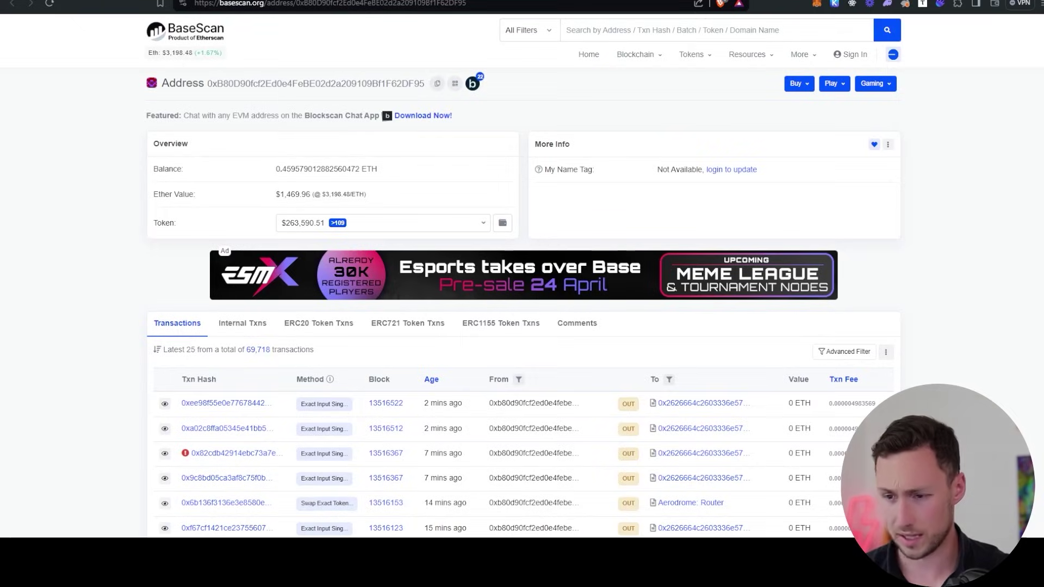
{"action": "key", "text": "ctrl+Tab"}
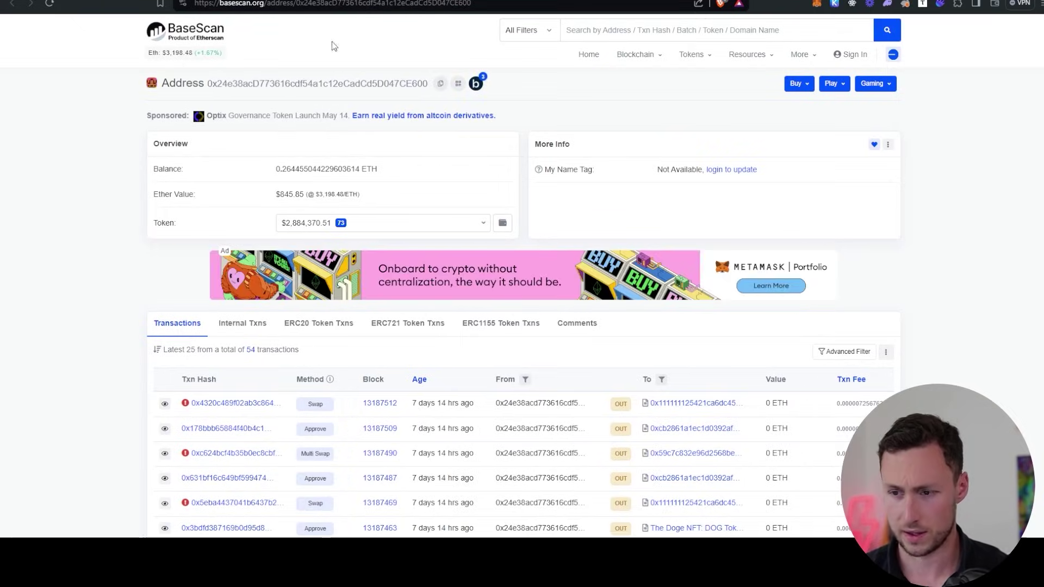
{"action": "left_click", "coordinate": [440, 83]}
{"action": "key", "text": "ctrl+Tab"}
{"action": "left_click", "coordinate": [807, 26]}
{"action": "key", "text": "ctrl+v"}
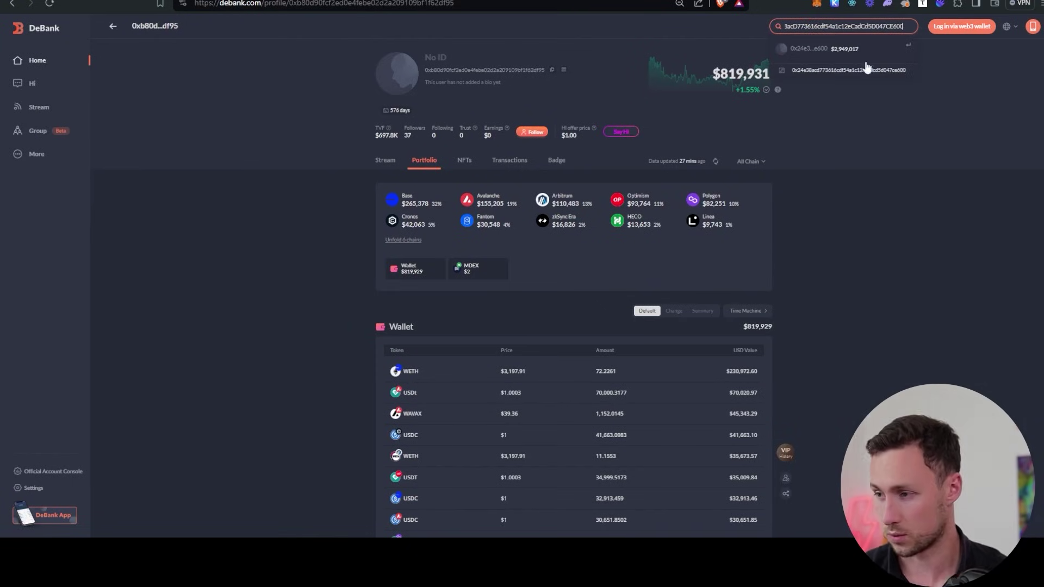
{"action": "key", "text": "Return"}
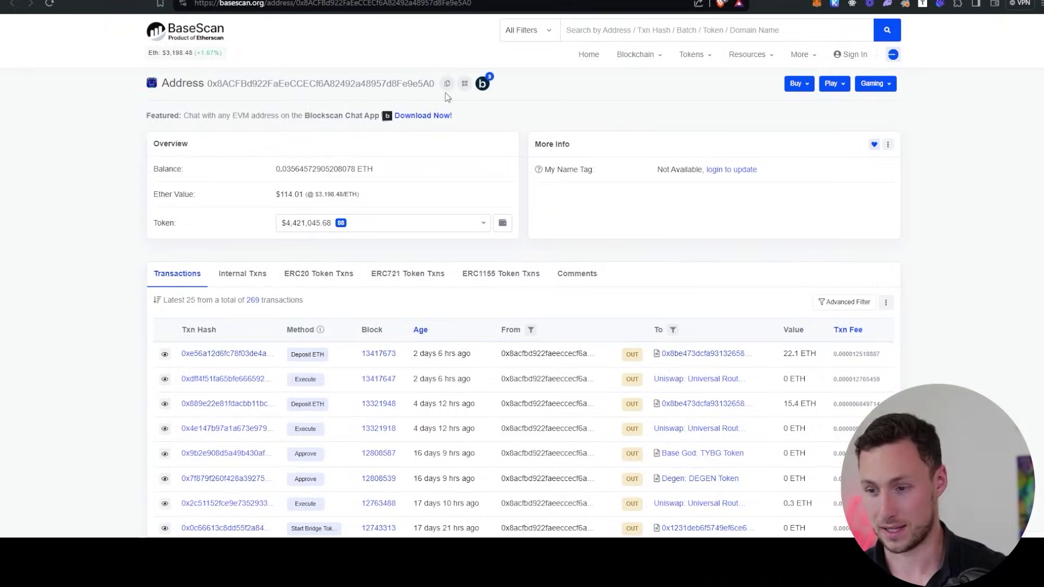
Step: Paste the copied wallet address into DeBank's search and load its portfolio
{"action": "key", "text": "ctrl+Tab"}
{"action": "left_click", "coordinate": [825, 28]}
{"action": "key", "text": "ctrl+v"}
{"action": "key", "text": "Return"}
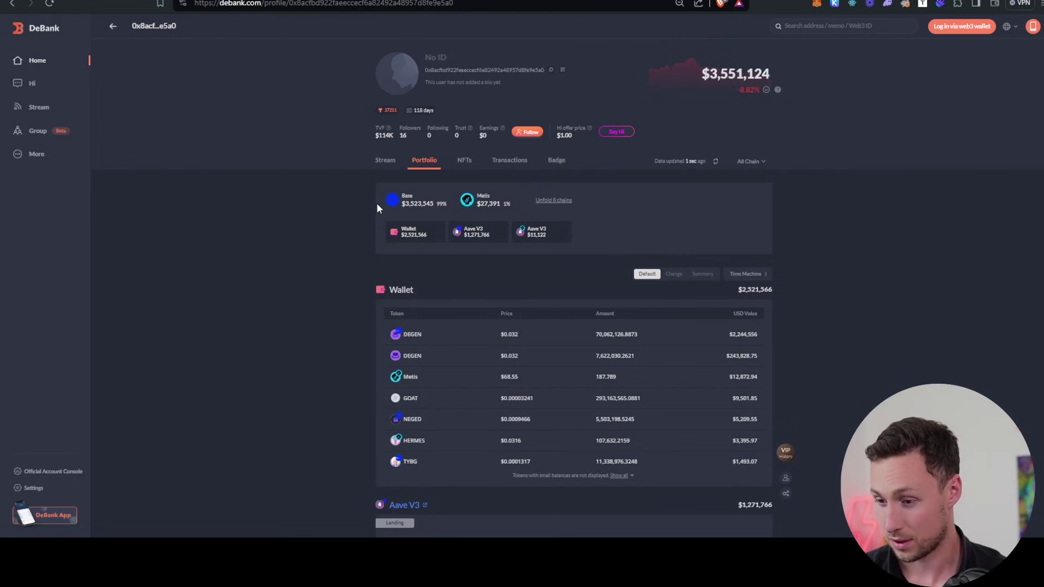
Step: Scroll through the $3,551,124 wallet's DEGEN holdings and Aave V3 lending positions
{"action": "scroll", "coordinate": [377, 208], "scroll_direction": "down", "scroll_amount": 1}
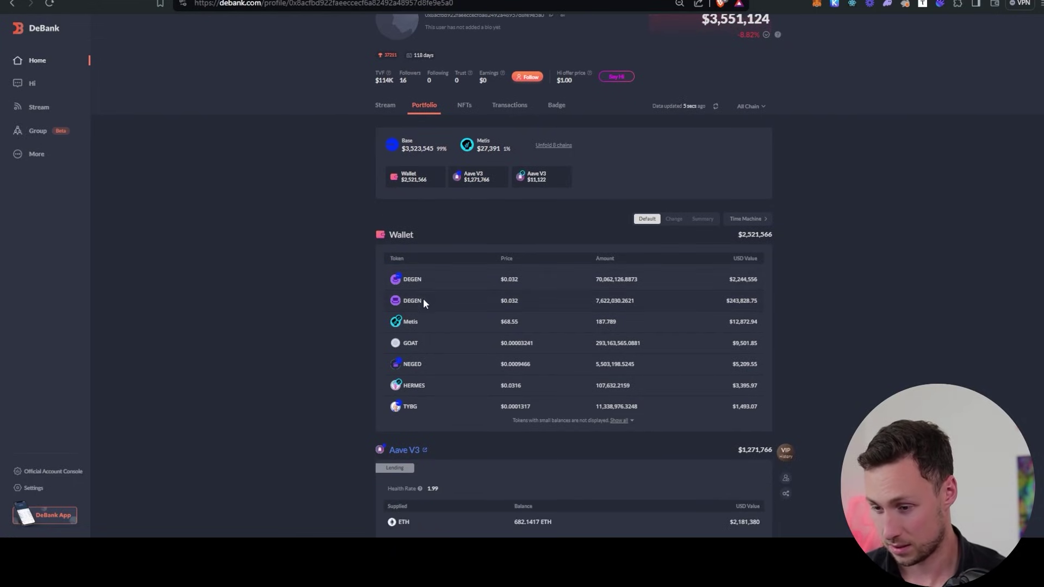
{"action": "scroll", "coordinate": [408, 326], "scroll_direction": "down", "scroll_amount": 2}
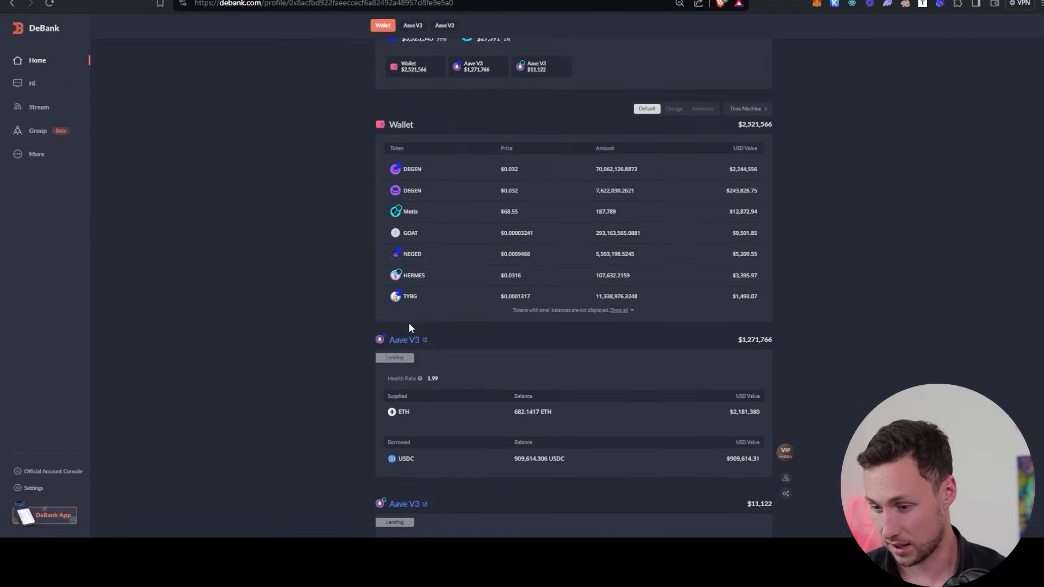
{"action": "scroll", "coordinate": [354, 295], "scroll_direction": "down", "scroll_amount": 2}
{"action": "scroll", "coordinate": [285, 300], "scroll_direction": "down", "scroll_amount": 1}
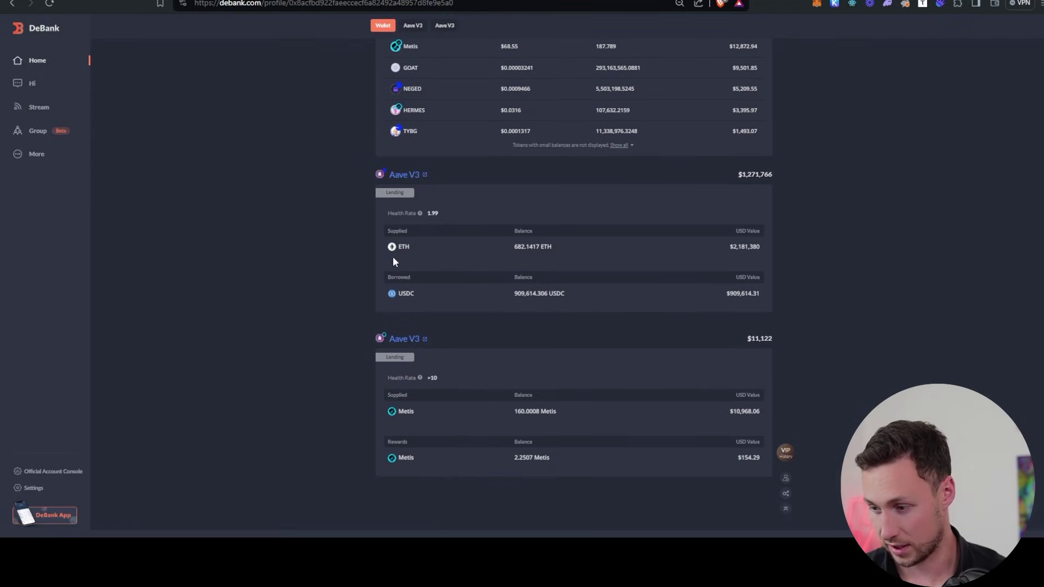
{"action": "scroll", "coordinate": [403, 405], "scroll_direction": "down", "scroll_amount": 1}
{"action": "scroll", "coordinate": [373, 402], "scroll_direction": "up", "scroll_amount": 5}
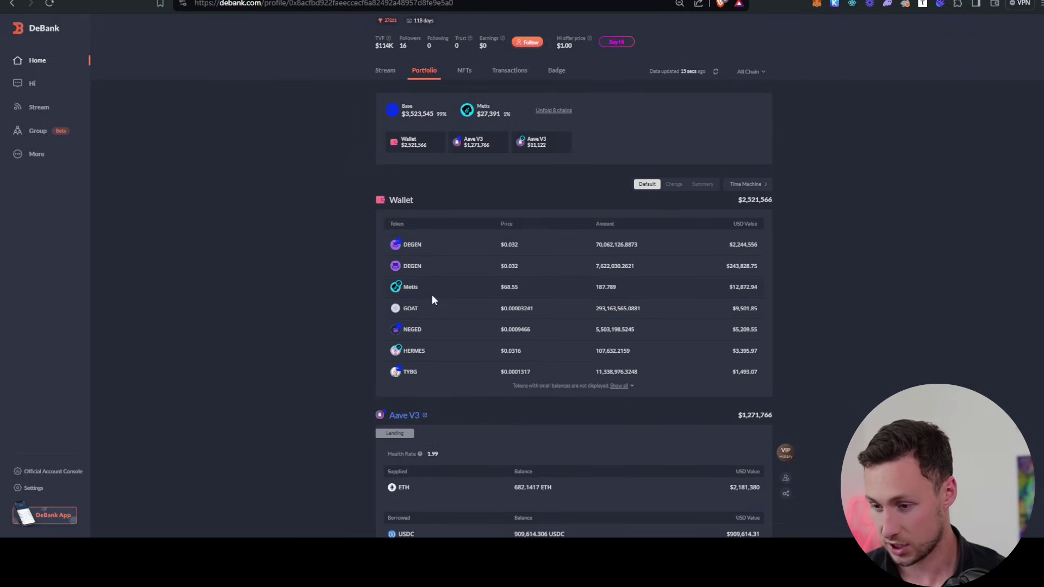
{"action": "scroll", "coordinate": [355, 265], "scroll_direction": "up", "scroll_amount": 2}
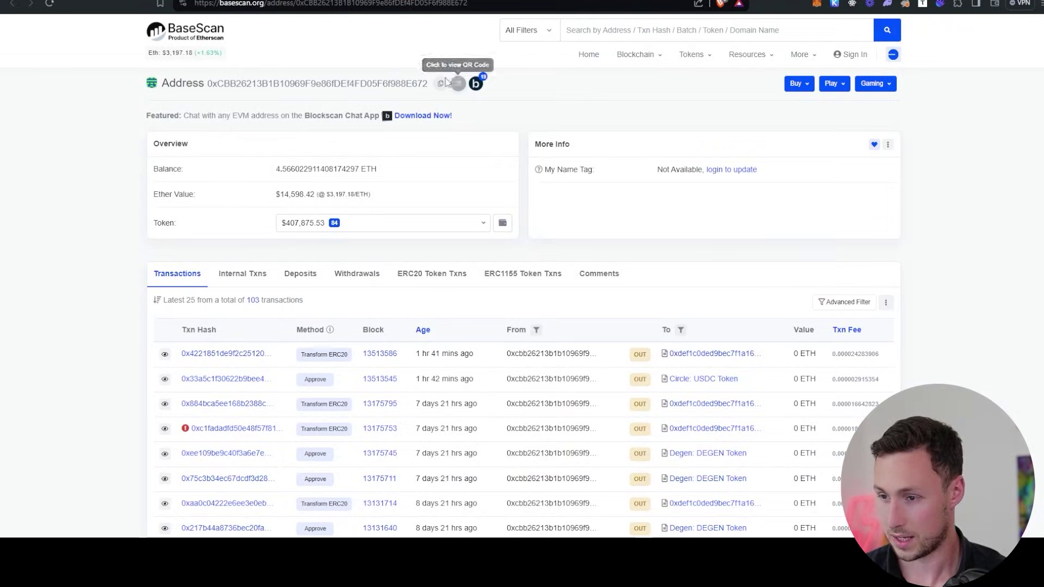
Step: Copy the next wallet address from BaseScan and open its DeBank portfolio
{"action": "left_click", "coordinate": [440, 83]}
{"action": "key", "text": "ctrl+Tab"}
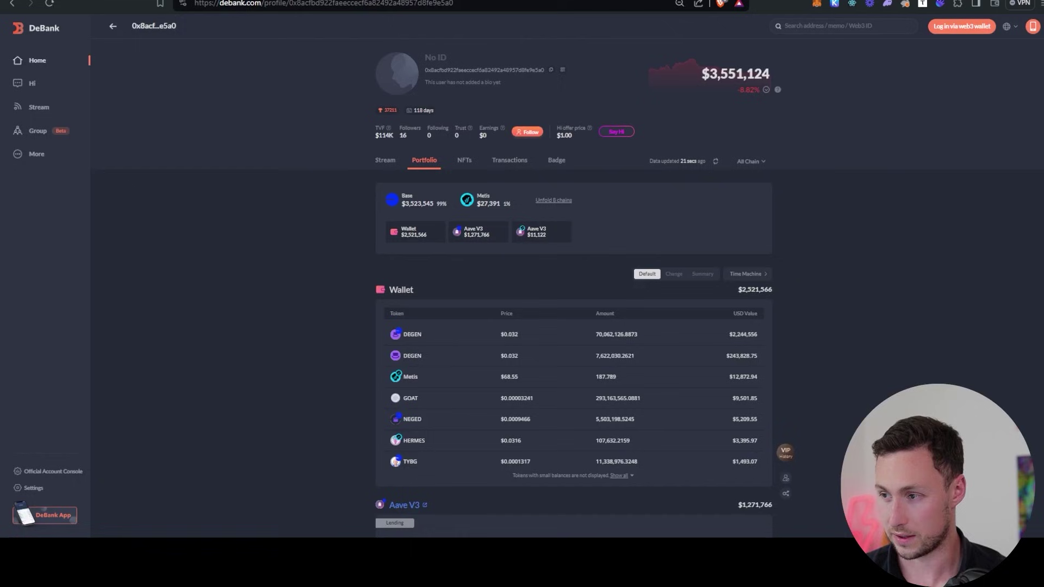
{"action": "left_click", "coordinate": [837, 26]}
{"action": "key", "text": "ctrl+v"}
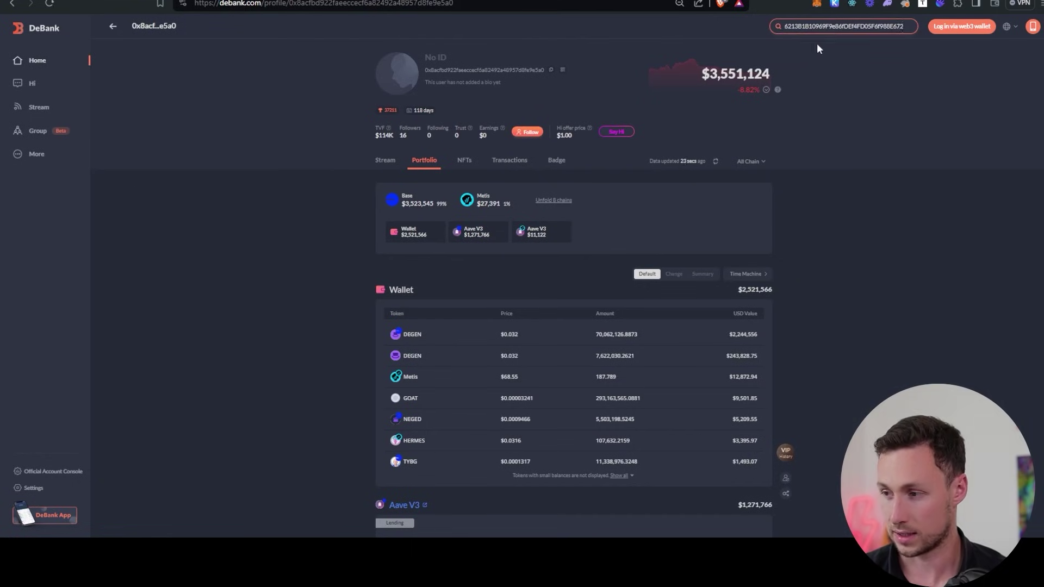
{"action": "key", "text": "Return"}
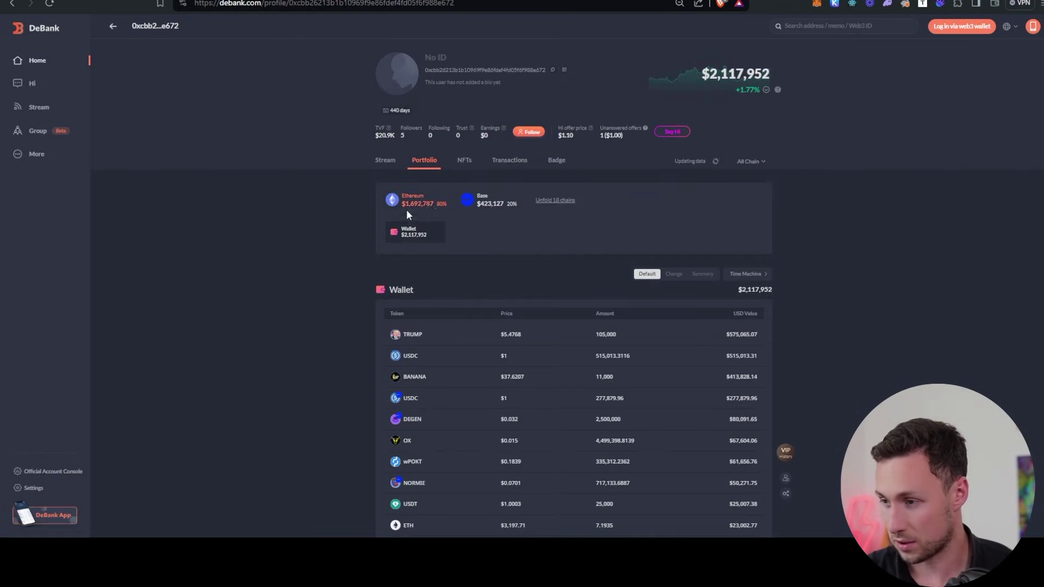
Step: Enlarge and scroll the $2,117,952 wallet's tokens: 105,000 TRUMP, USDC, BANANA and DEGEN
{"action": "scroll", "coordinate": [342, 237], "scroll_direction": "down", "scroll_amount": 2}
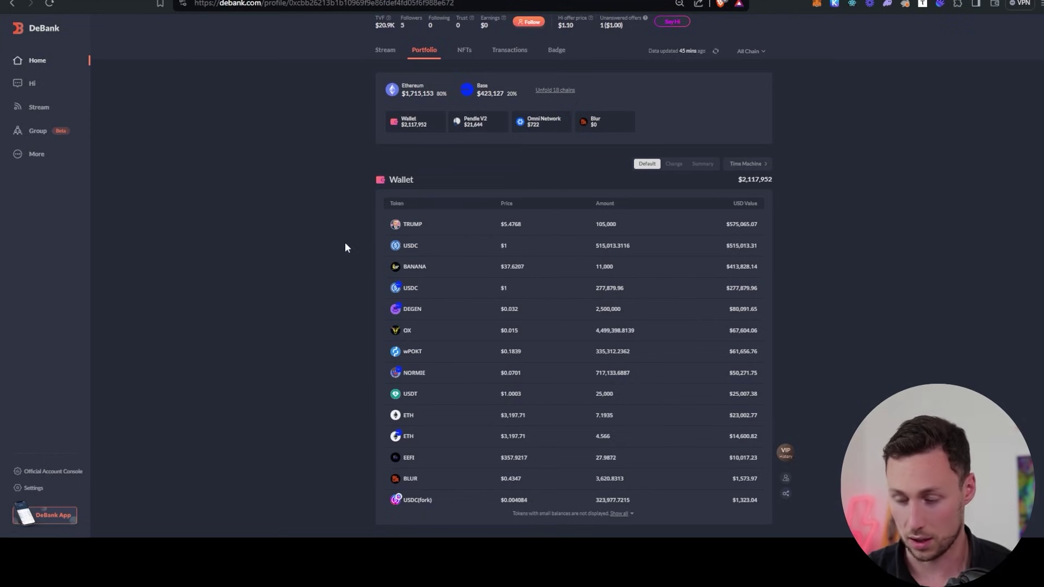
{"action": "key", "text": "ctrl+plus"}
{"action": "key", "text": "ctrl+plus"}
{"action": "key", "text": "ctrl+plus"}
{"action": "key", "text": "ctrl+plus"}
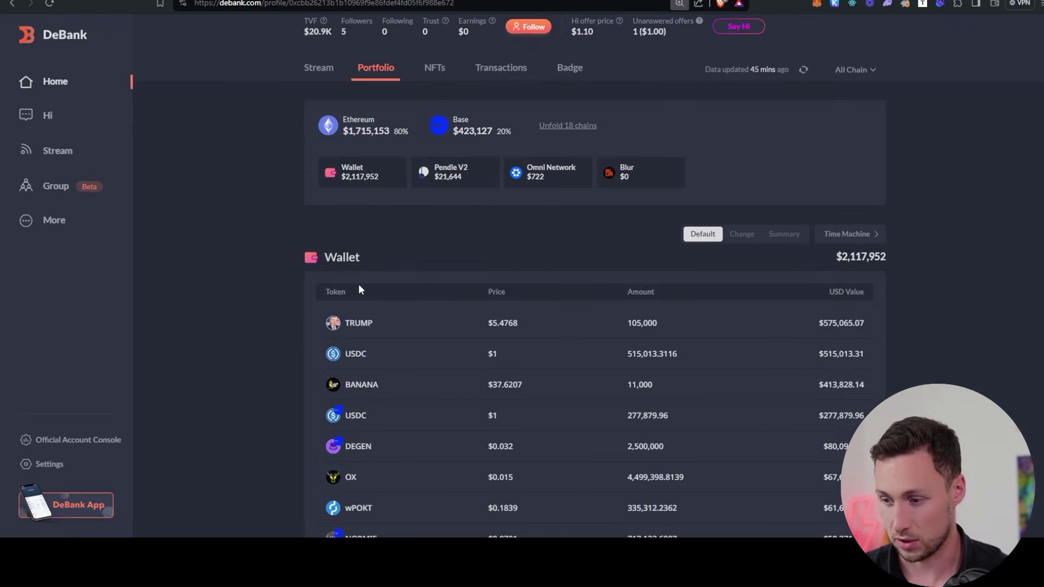
{"action": "scroll", "coordinate": [297, 280], "scroll_direction": "down", "scroll_amount": 3}
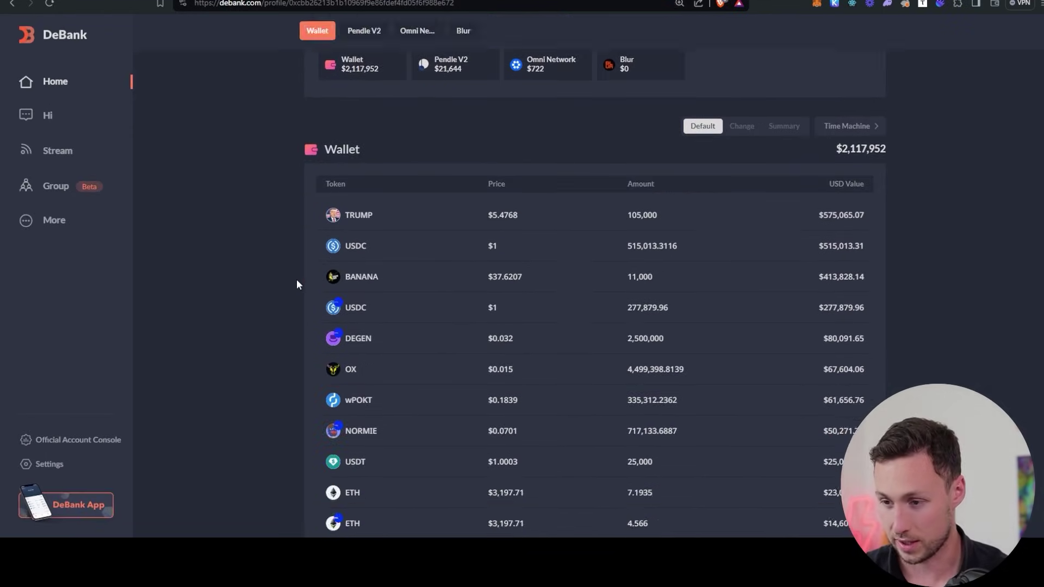
{"action": "scroll", "coordinate": [297, 283], "scroll_direction": "down", "scroll_amount": 1}
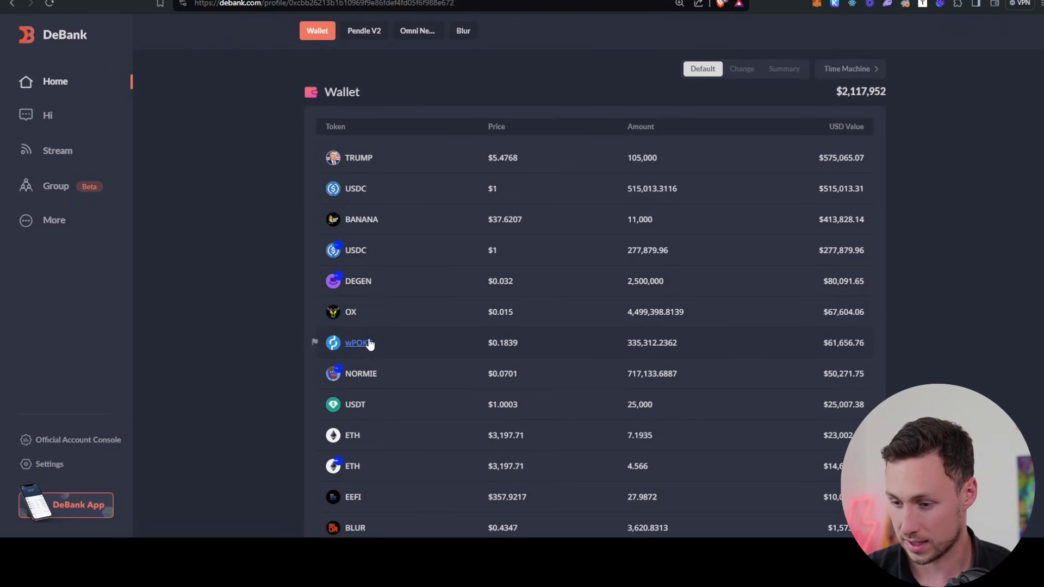
{"action": "scroll", "coordinate": [368, 340], "scroll_direction": "down", "scroll_amount": 1}
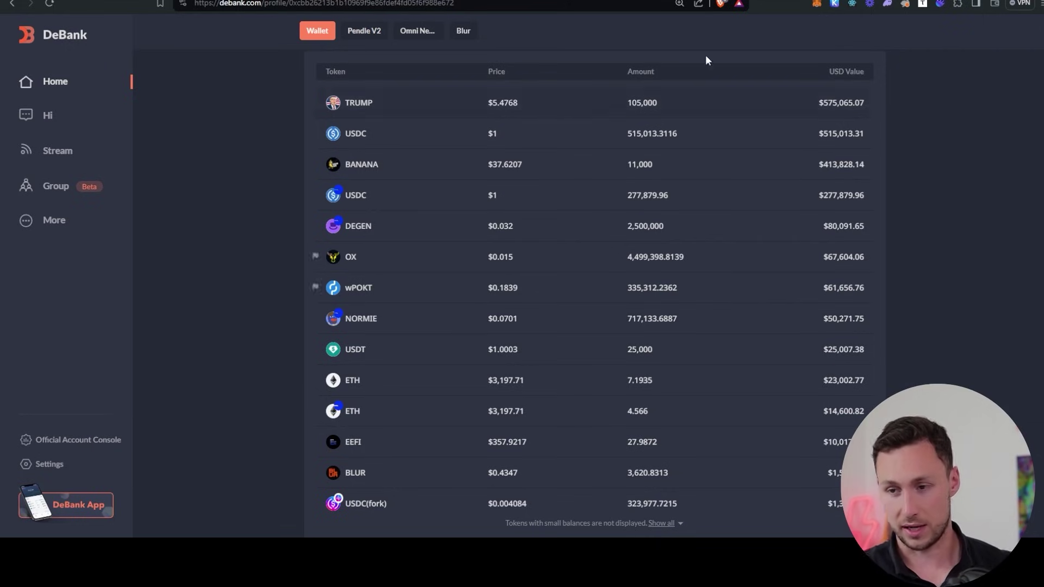
{"action": "scroll", "coordinate": [562, 282], "scroll_direction": "up", "scroll_amount": 4}
{"action": "scroll", "coordinate": [562, 283], "scroll_direction": "up", "scroll_amount": 3}
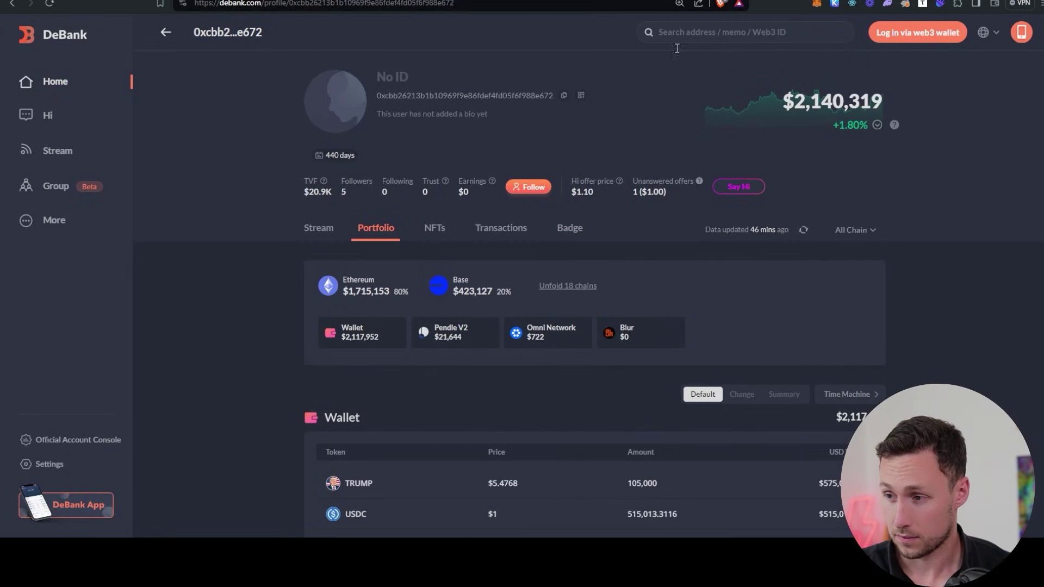
{"action": "scroll", "coordinate": [470, 338], "scroll_direction": "down", "scroll_amount": 6}
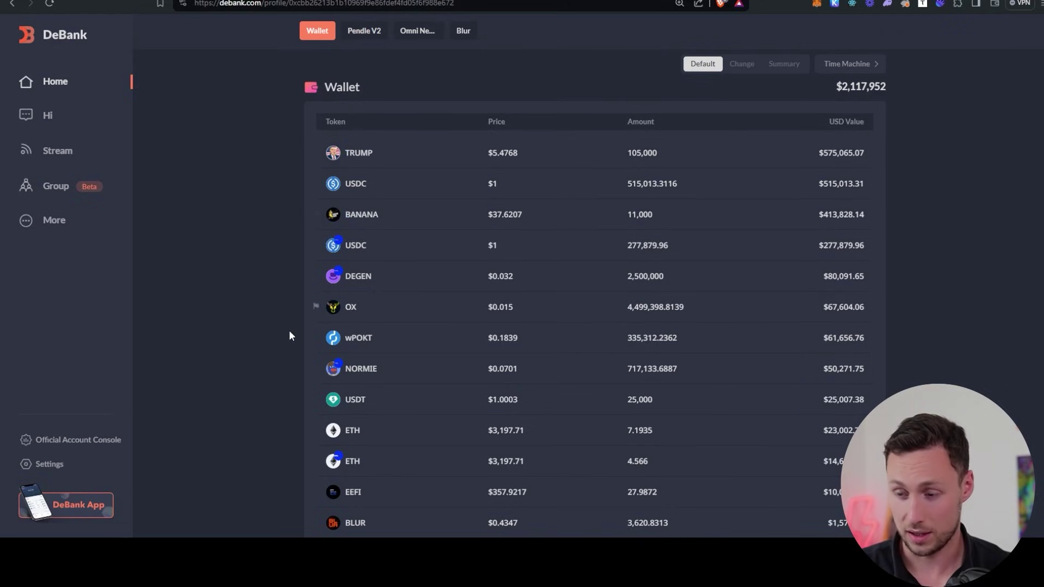
{"action": "scroll", "coordinate": [288, 335], "scroll_direction": "up", "scroll_amount": 2}
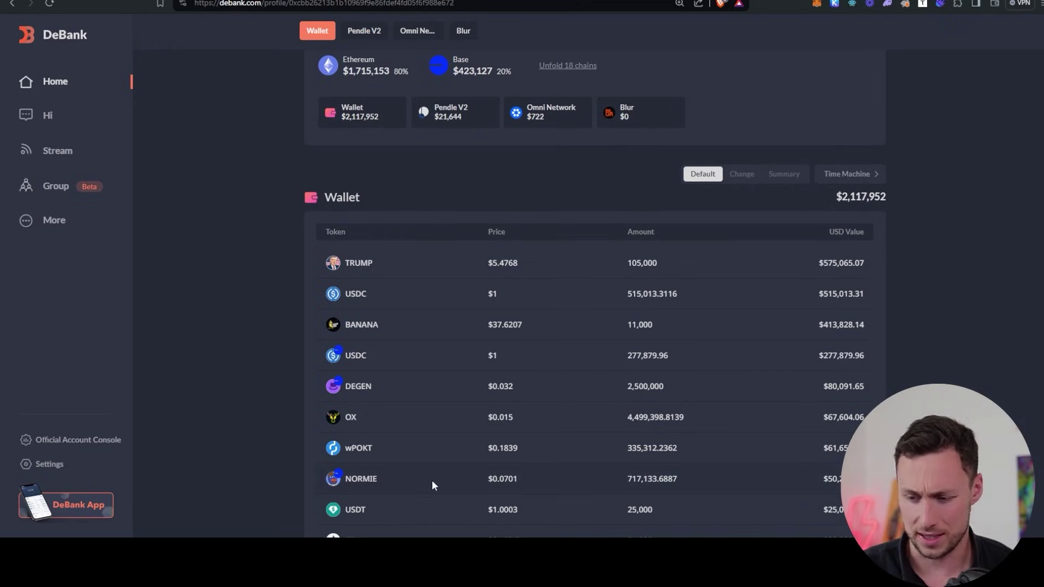
{"action": "scroll", "coordinate": [432, 481], "scroll_direction": "down", "scroll_amount": 2}
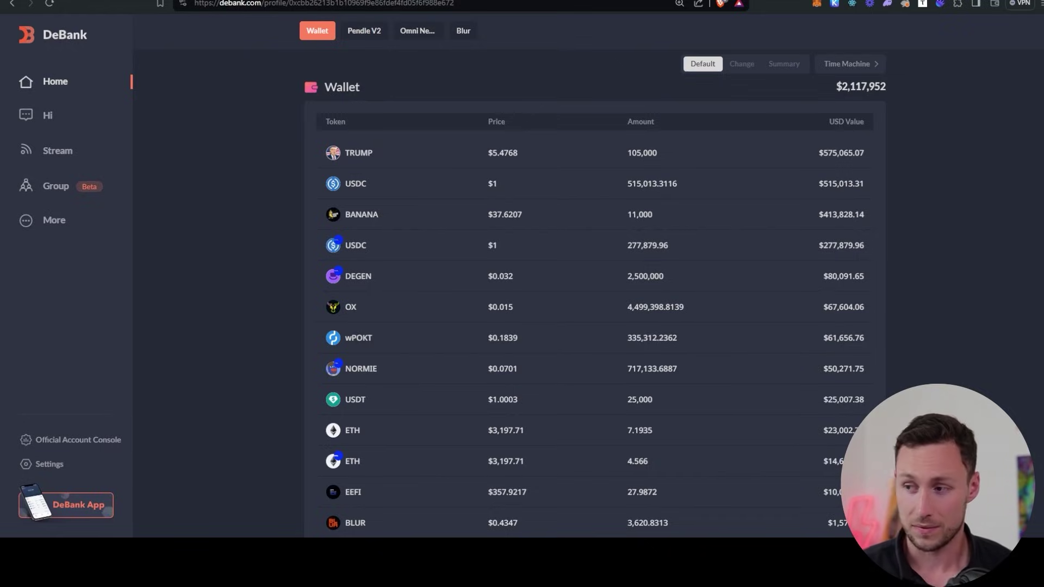
Step: Stop briefly at the SonarWatch home page, then move on to the Dynamo DeFi Substack home page
{"action": "key", "text": "ctrl+Tab"}
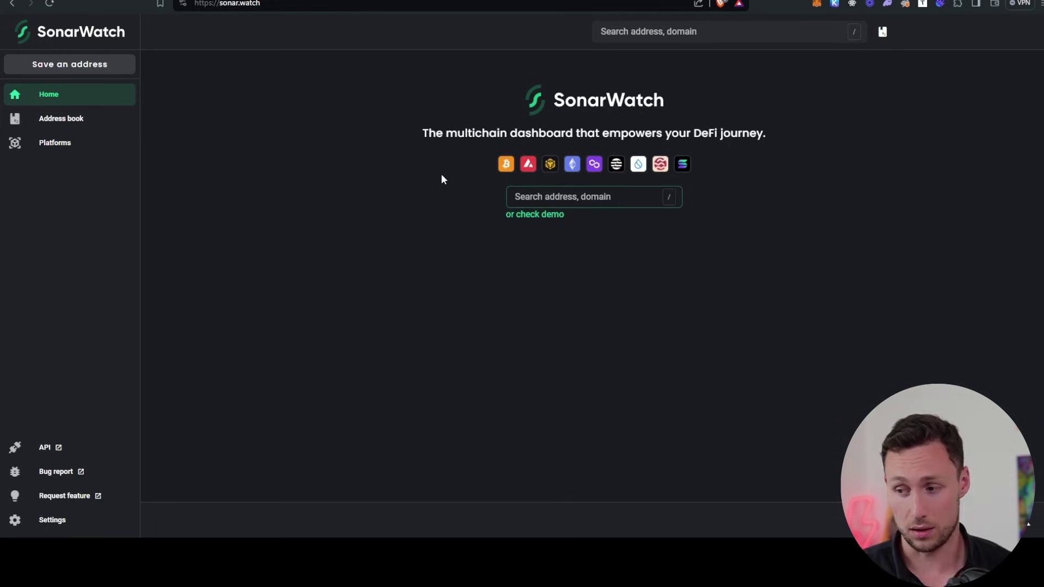
{"action": "key", "text": "ctrl+shift+Tab"}
{"action": "key", "text": "ctrl+Tab"}
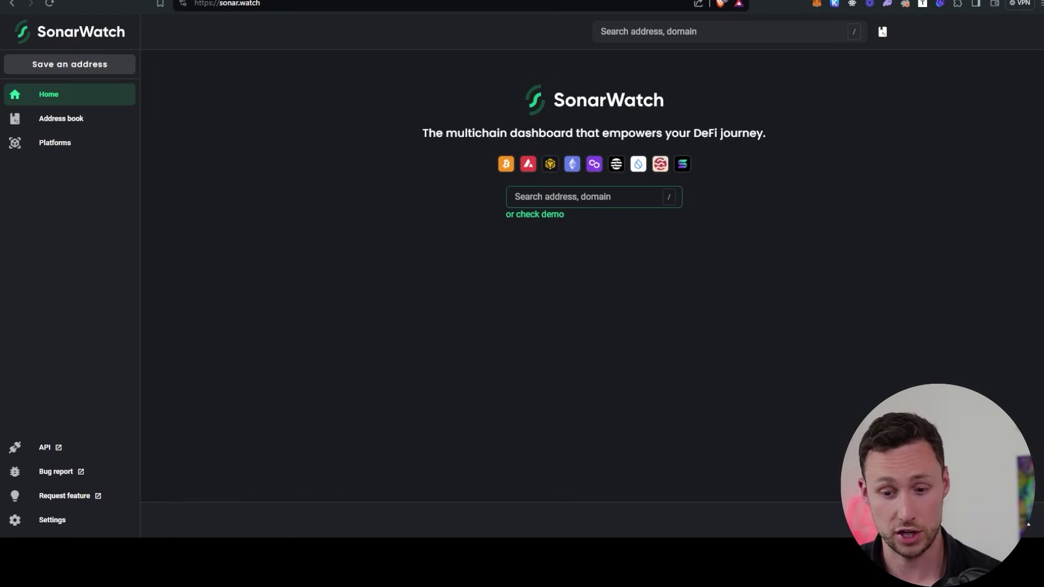
{"action": "key", "text": "ctrl+Tab"}
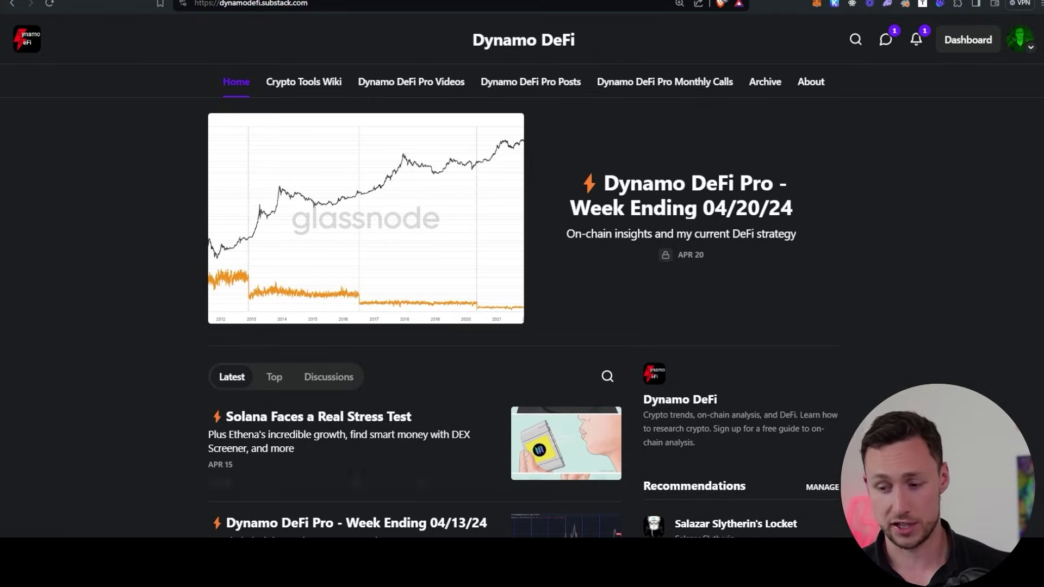
Step: Open the 'Solana Faces a Real Stress Test' post and read down to Farm of the Week
{"action": "left_click", "coordinate": [380, 416]}
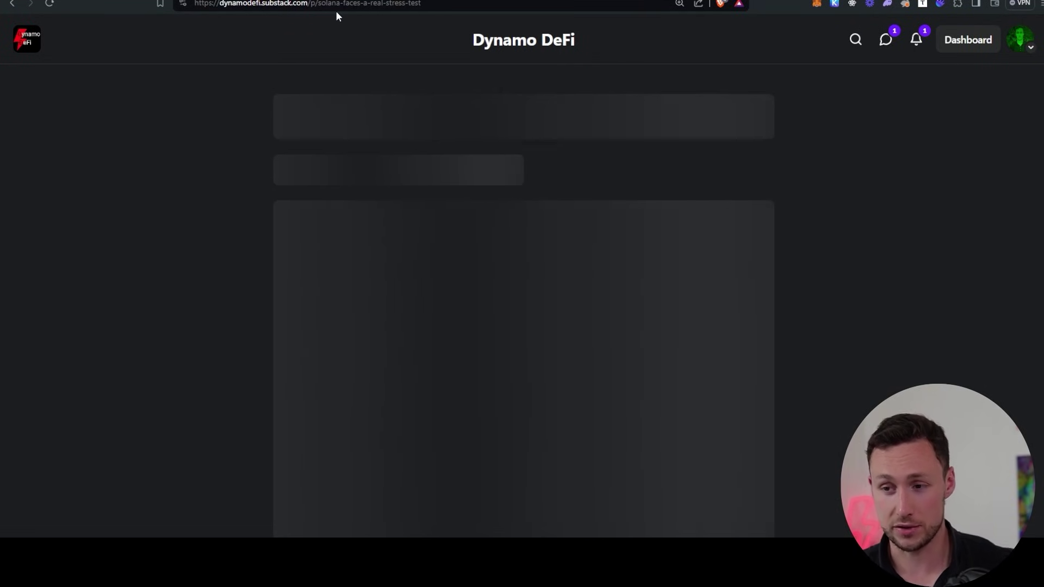
{"action": "left_click_drag", "start_coordinate": [220, 4], "coordinate": [296, 4]}
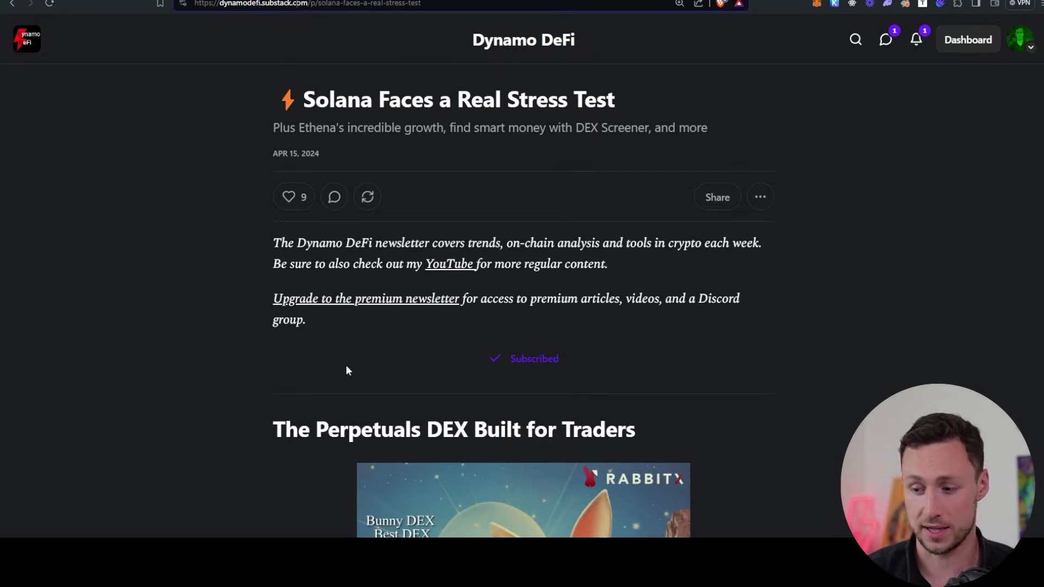
{"action": "scroll", "coordinate": [345, 378], "scroll_direction": "down", "scroll_amount": 20}
{"action": "scroll", "coordinate": [345, 382], "scroll_direction": "down", "scroll_amount": 20}
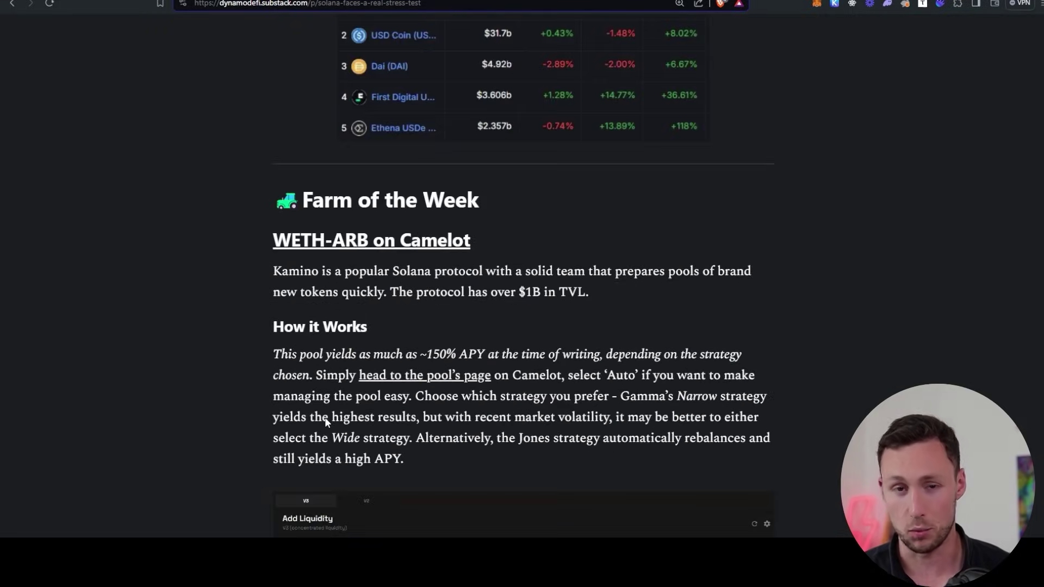